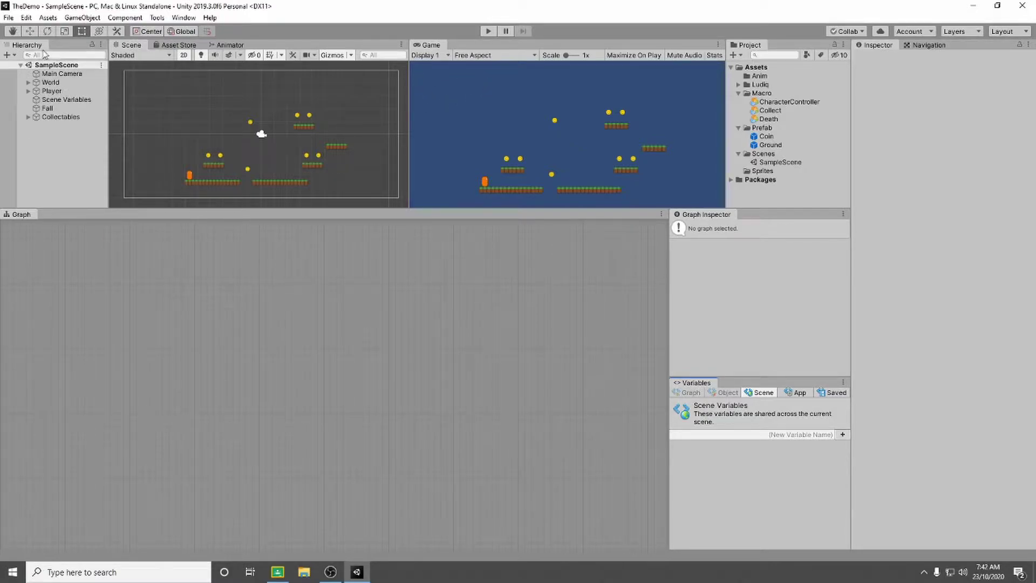
- Start a new Untitled scene and delete its Main Camera, leaving only Scene Variables
{"action": "left_click", "coordinate": [8, 17]}
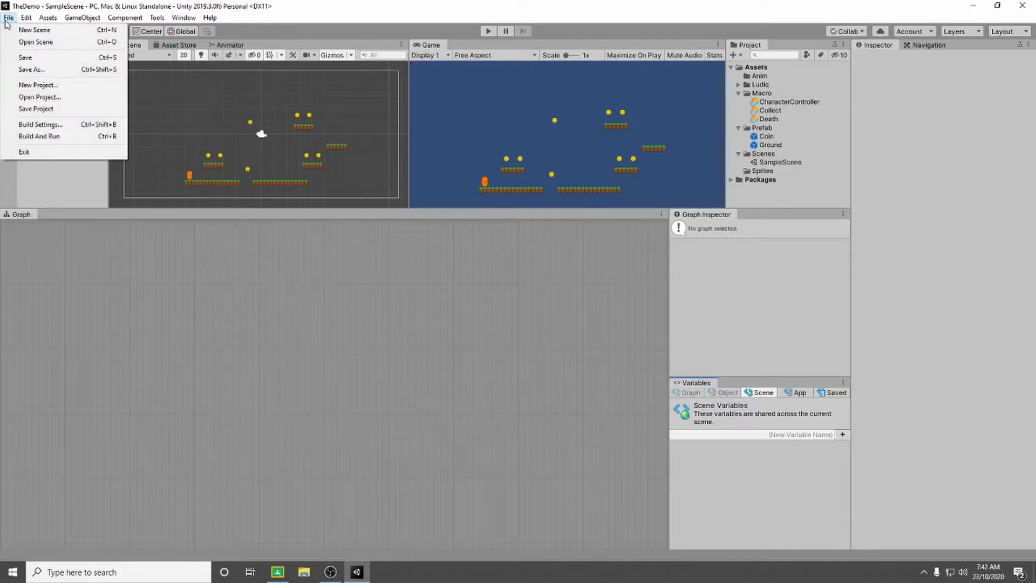
{"action": "left_click", "coordinate": [68, 31]}
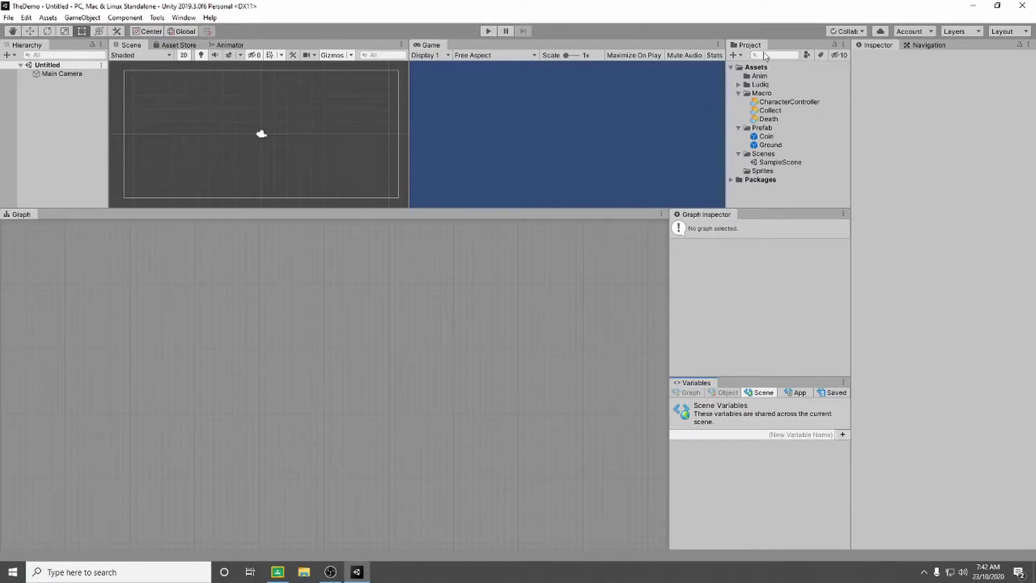
{"action": "left_click", "coordinate": [45, 74]}
{"action": "key", "text": "Delete"}
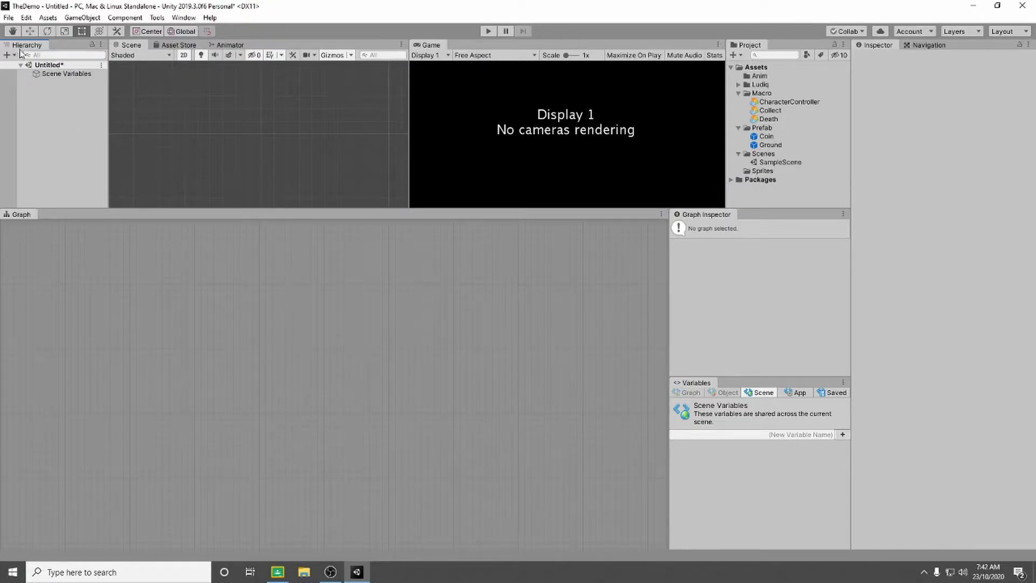
- Add a UI Canvas with an EventSystem to the scene
{"action": "right_click", "coordinate": [39, 96]}
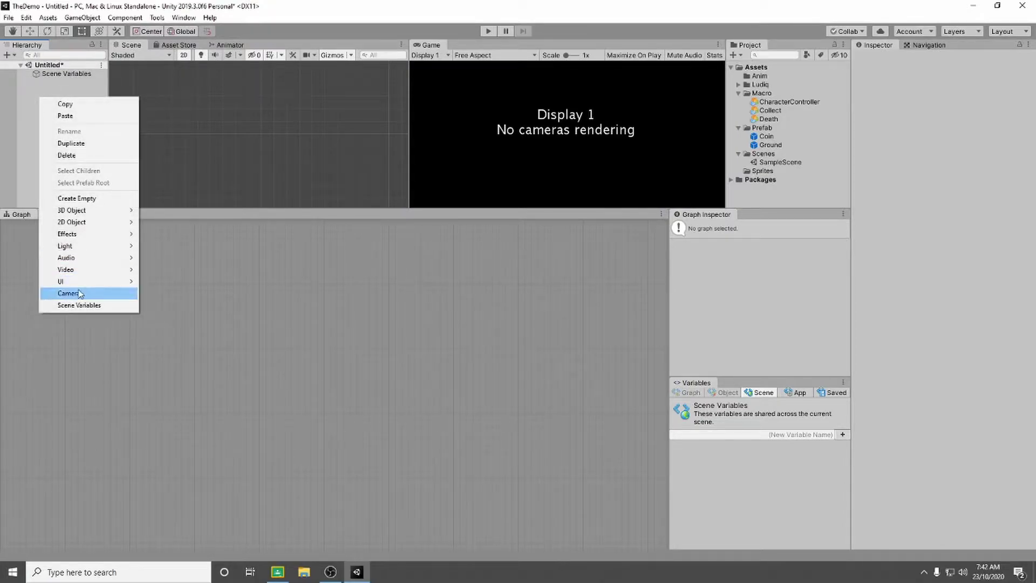
{"action": "mouse_move", "coordinate": [97, 282]}
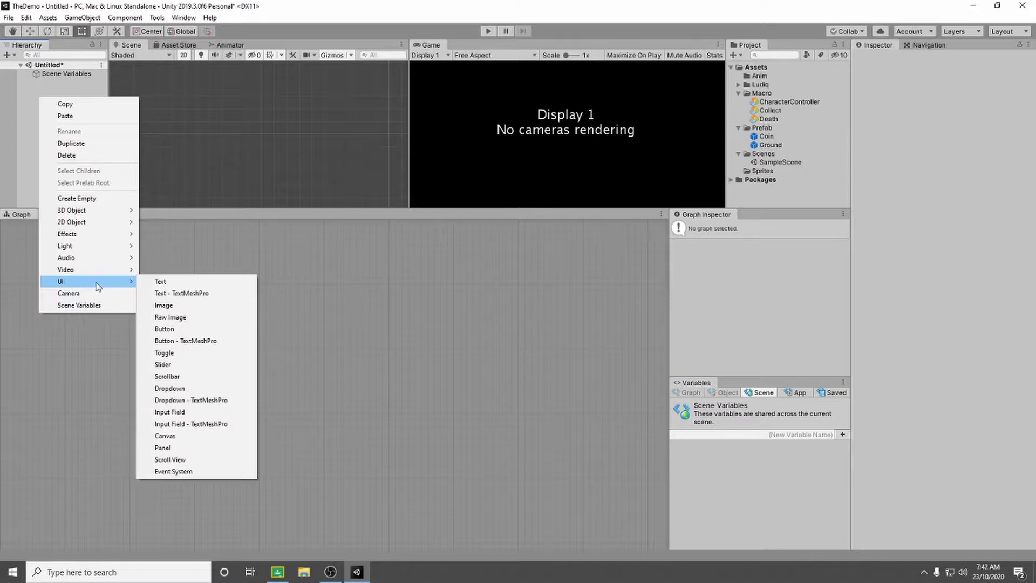
{"action": "left_click", "coordinate": [174, 439]}
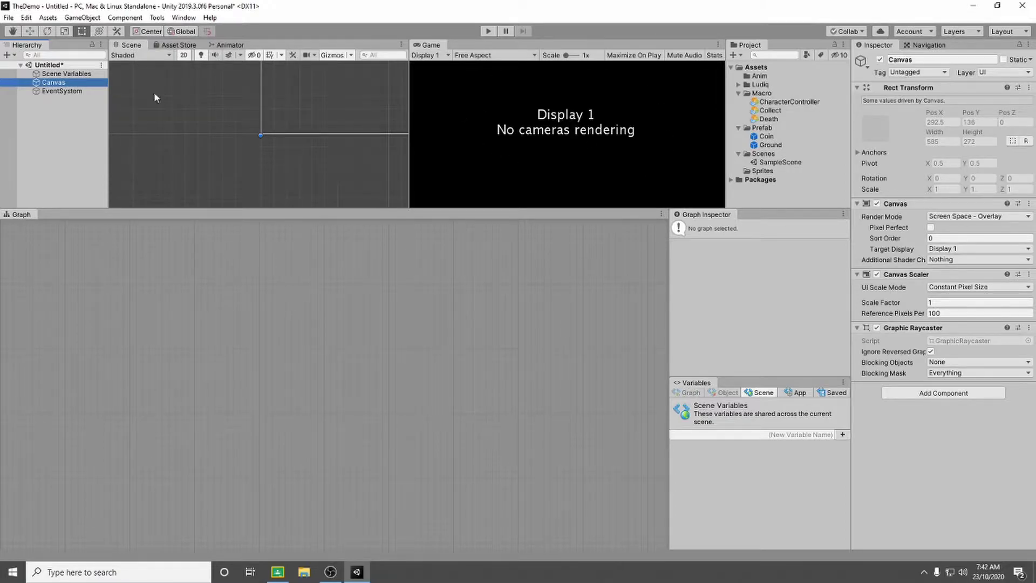
- Rename the Canvas to UserInterface
{"action": "left_click", "coordinate": [920, 59]}
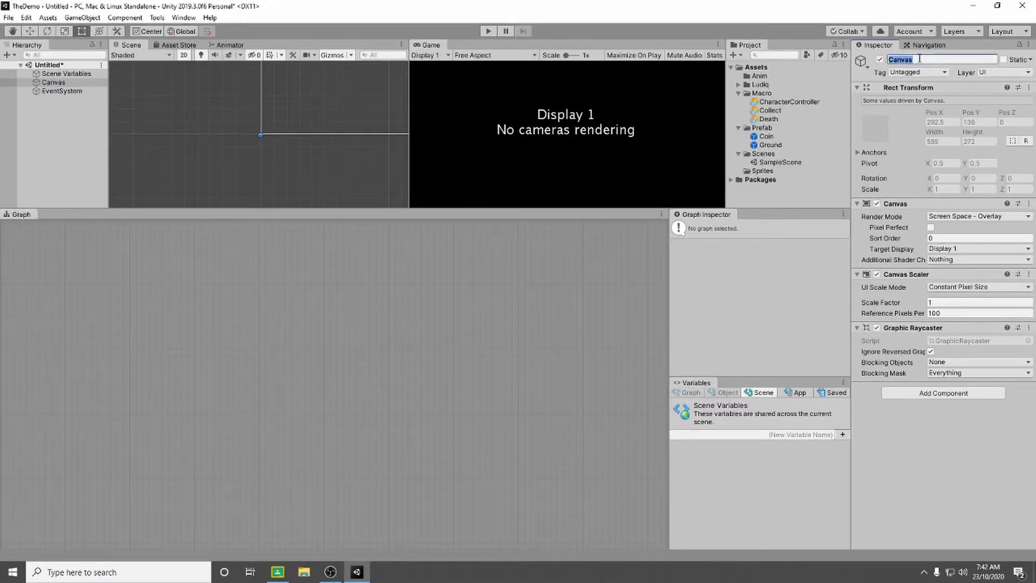
{"action": "type", "text": "UserInterface"}
{"action": "key", "text": "Return"}
- Add a UI Text object as a child of UserInterface
{"action": "left_click", "coordinate": [62, 83]}
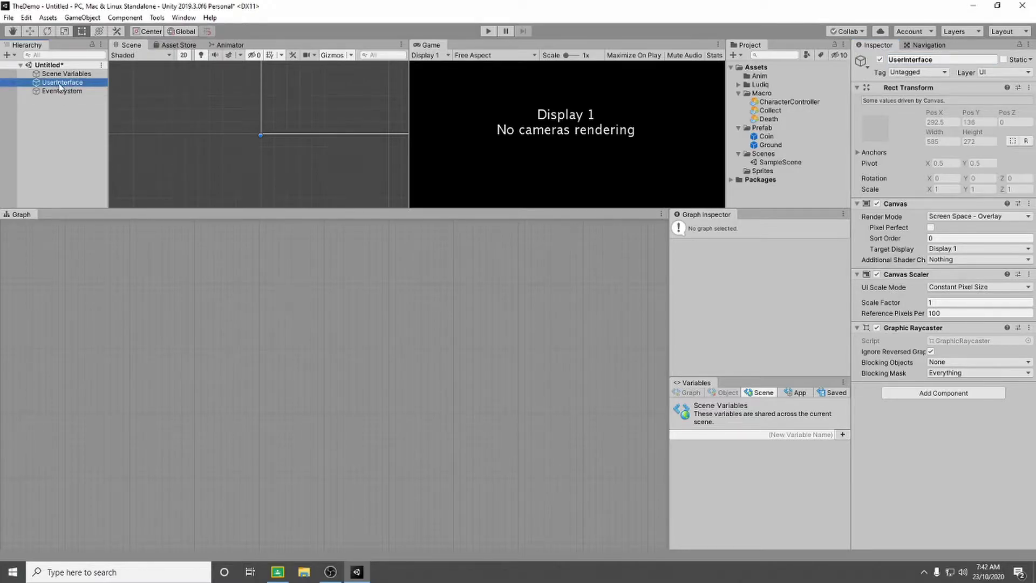
{"action": "right_click", "coordinate": [57, 84]}
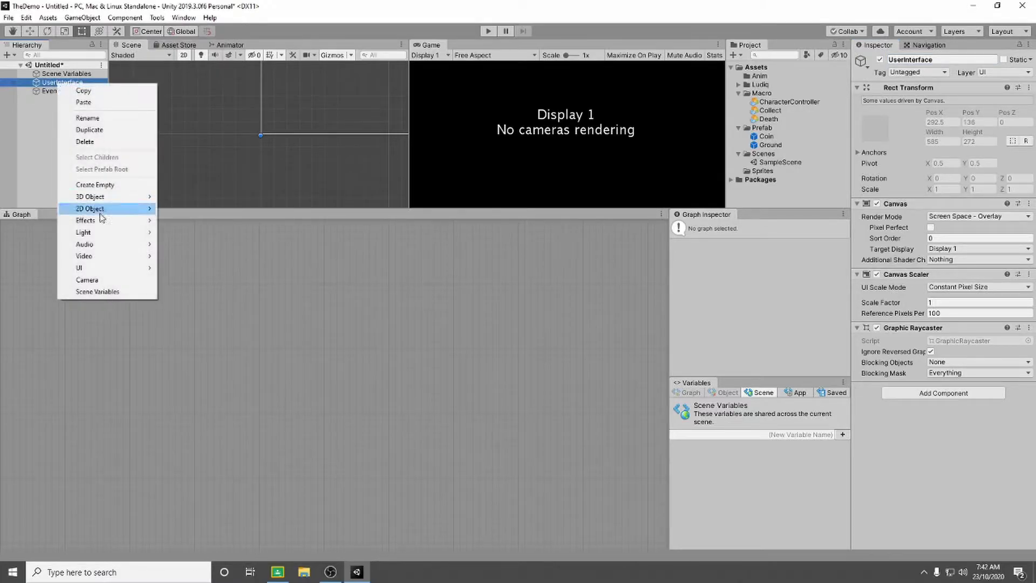
{"action": "mouse_move", "coordinate": [111, 273]}
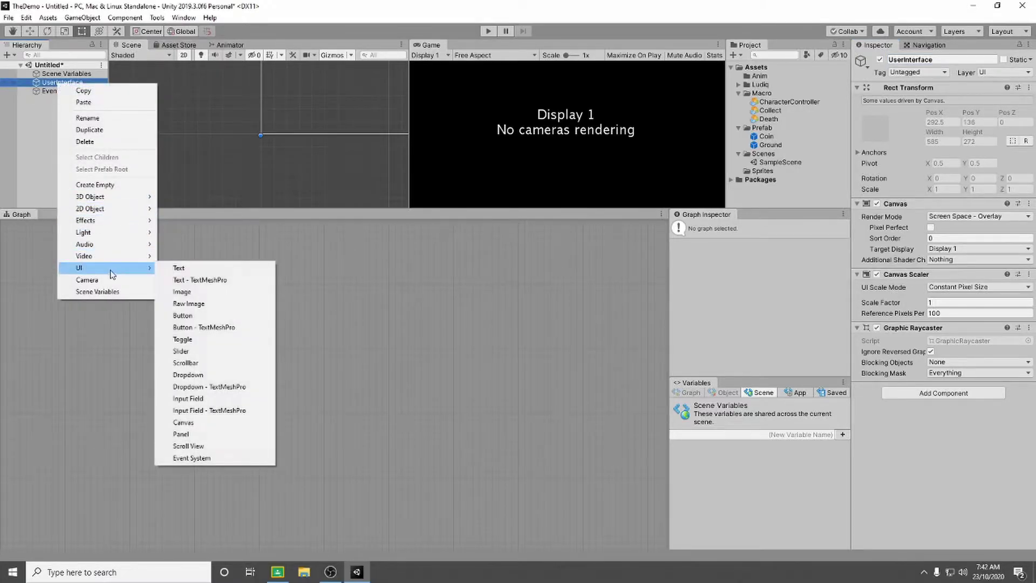
{"action": "left_click", "coordinate": [200, 273]}
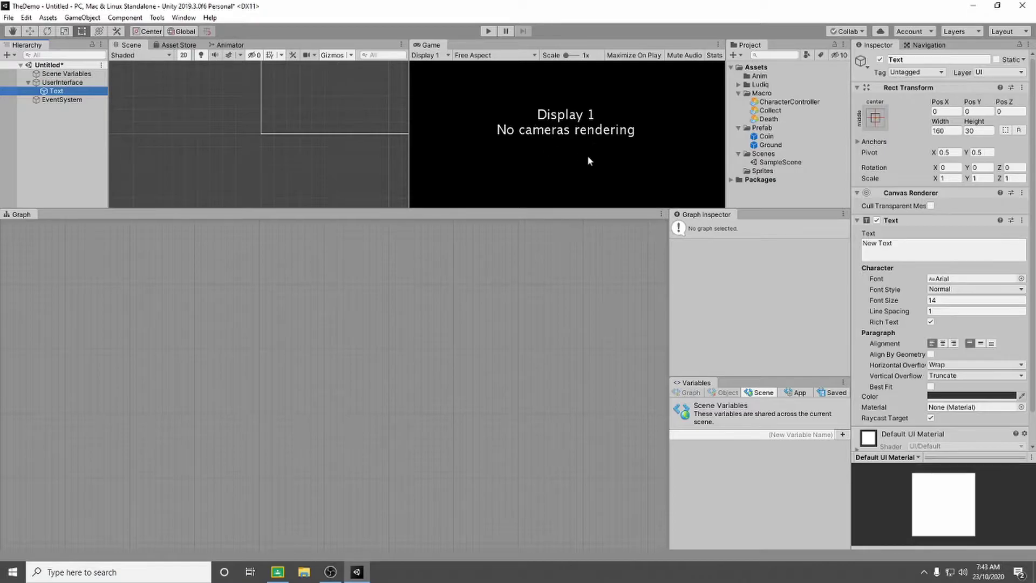
- Set the text colour to dark grey (323232), sampled back with the eyedropper
{"action": "left_click", "coordinate": [955, 397]}
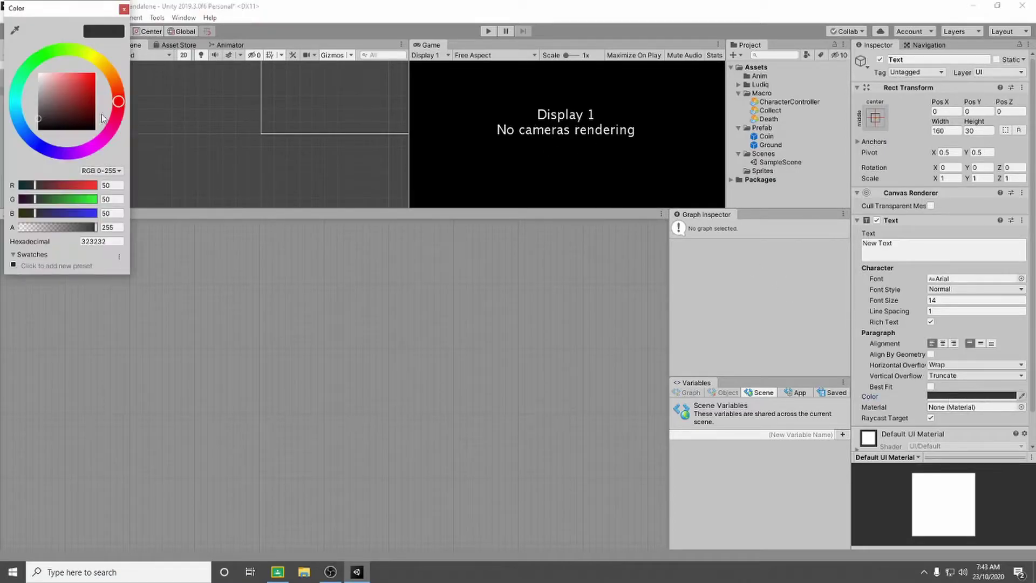
{"action": "left_click_drag", "start_coordinate": [104, 117], "coordinate": [40, 70]}
{"action": "left_click", "coordinate": [124, 10]}
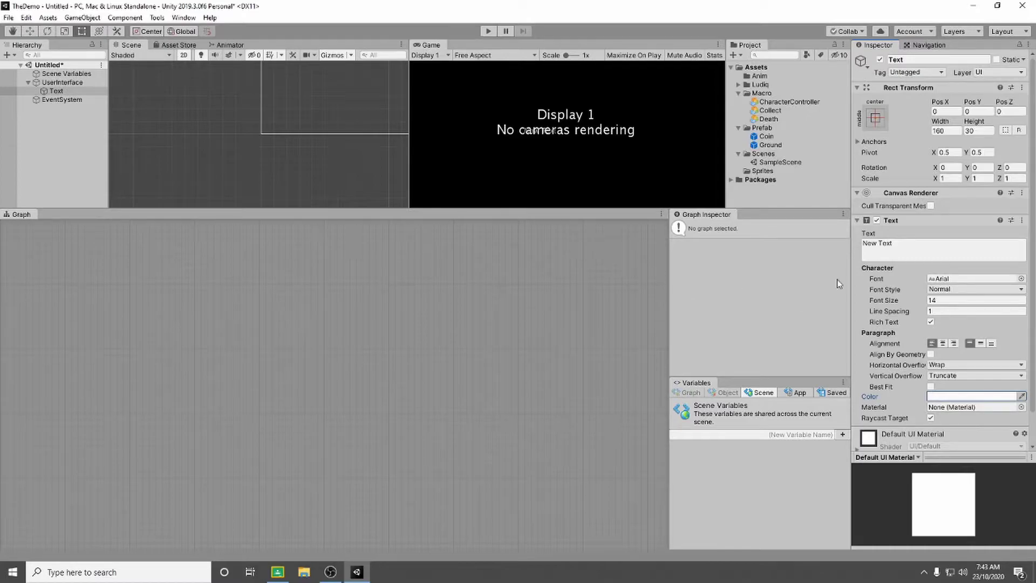
{"action": "left_click", "coordinate": [1022, 396]}
{"action": "left_click", "coordinate": [546, 144]}
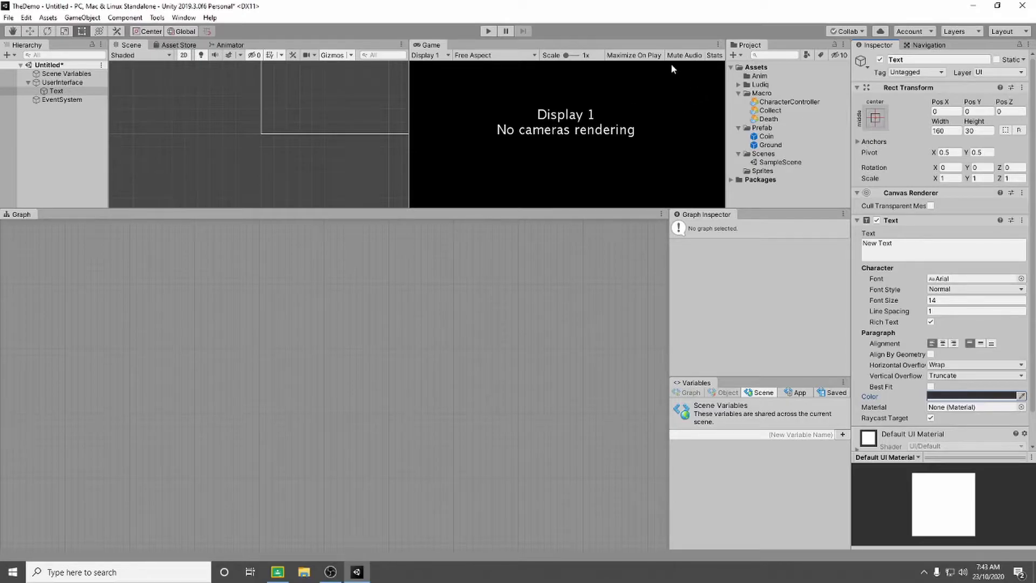
- Anchor the text to the top-right corner, also setting its position, using Alt
{"action": "left_click", "coordinate": [876, 119]}
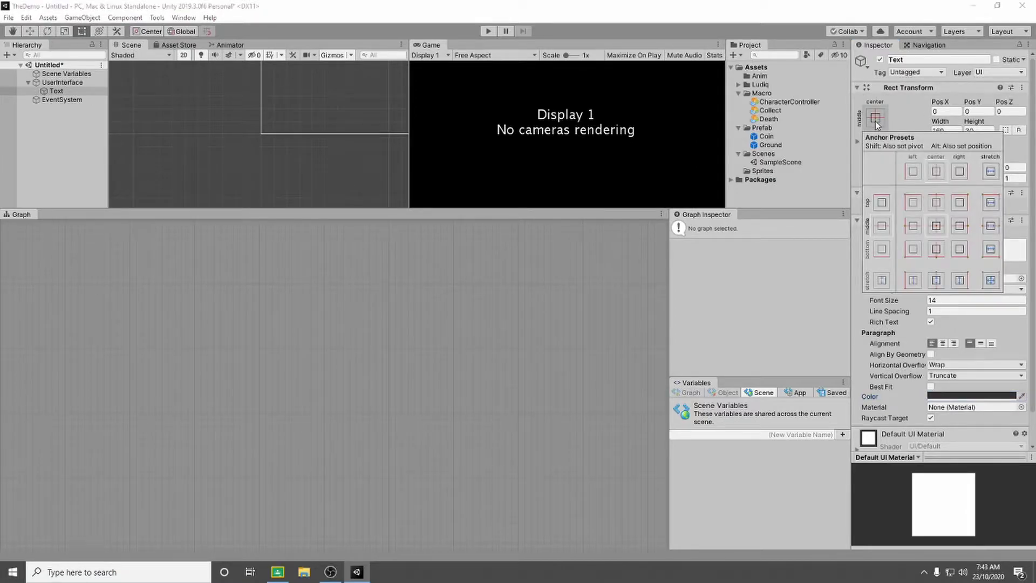
{"action": "key", "text": "alt"}
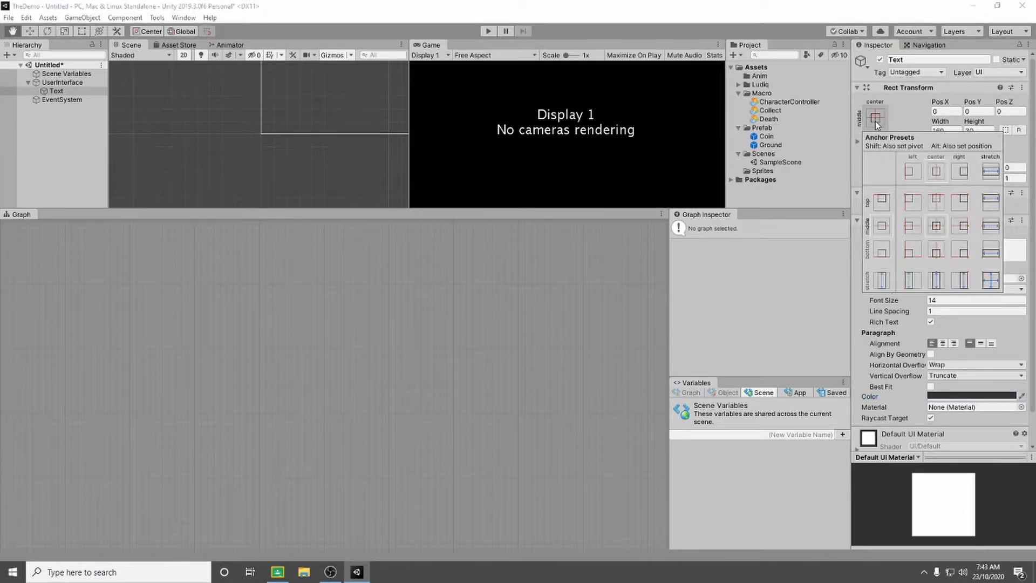
{"action": "left_click", "coordinate": [960, 201], "text": "alt"}
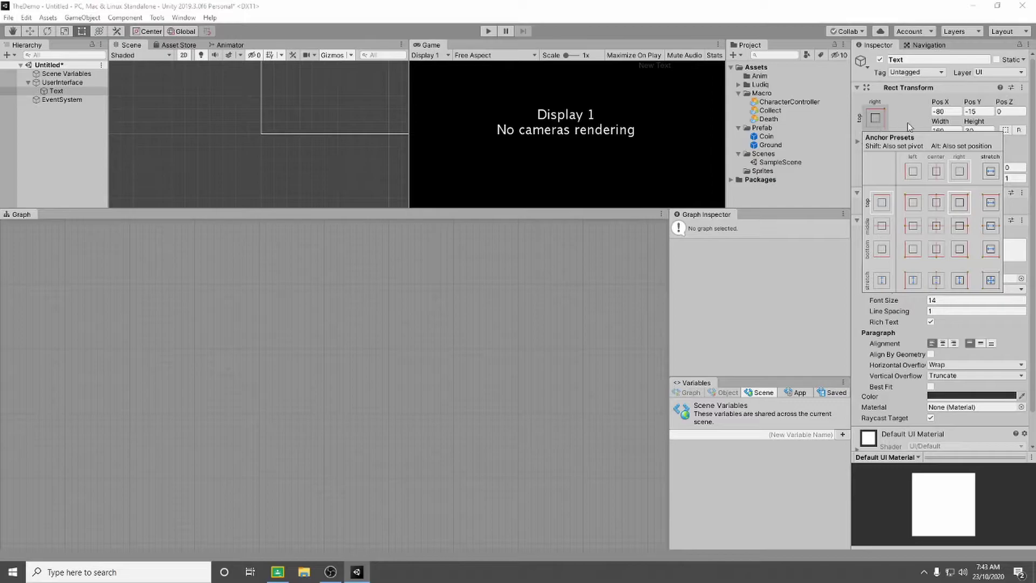
{"action": "left_click", "coordinate": [655, 67]}
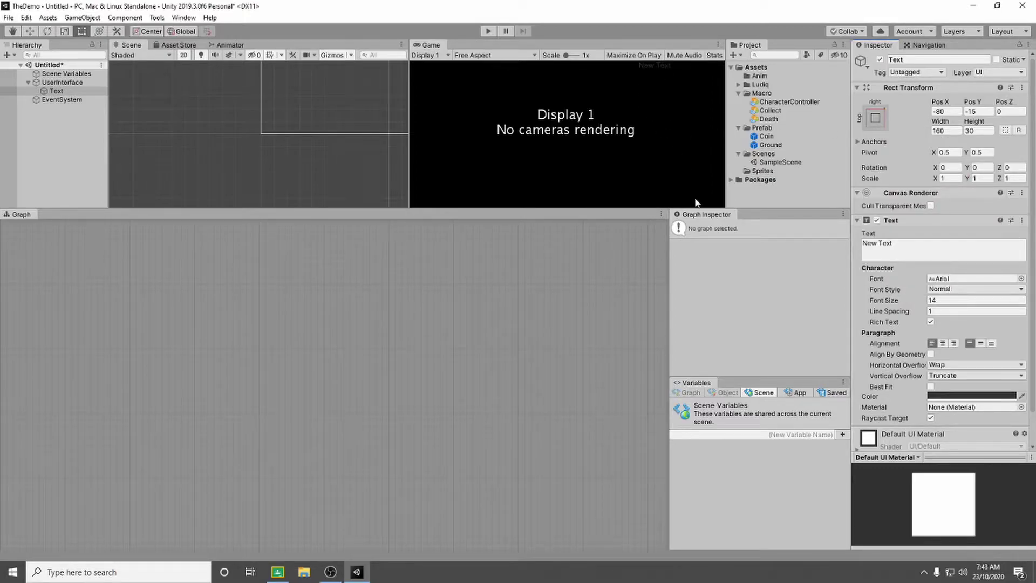
- Change the text content to 'Score: 99'
{"action": "left_click", "coordinate": [944, 254]}
{"action": "key", "text": "ctrl+a"}
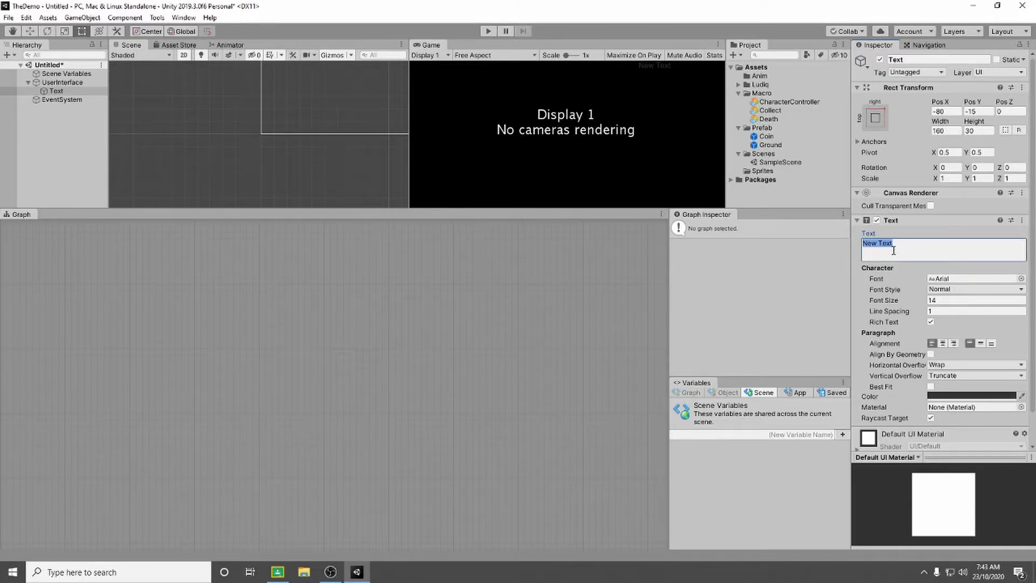
{"action": "type", "text": "Score: 99"}
- Position the text at X 0, Y -20
{"action": "left_click", "coordinate": [980, 111]}
{"action": "type", "text": "-20"}
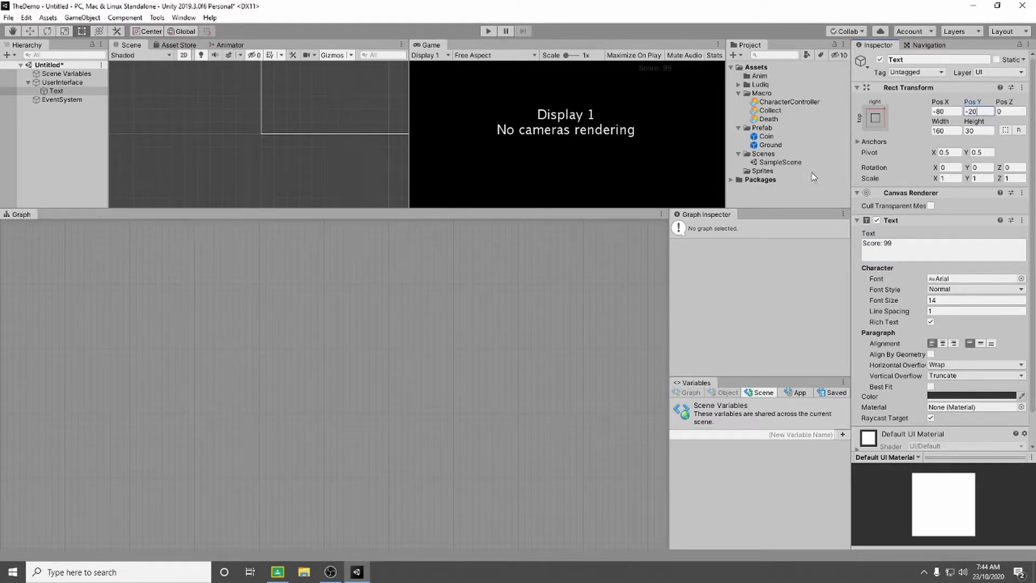
{"action": "key", "text": "shift+Tab"}
{"action": "type", "text": "0"}
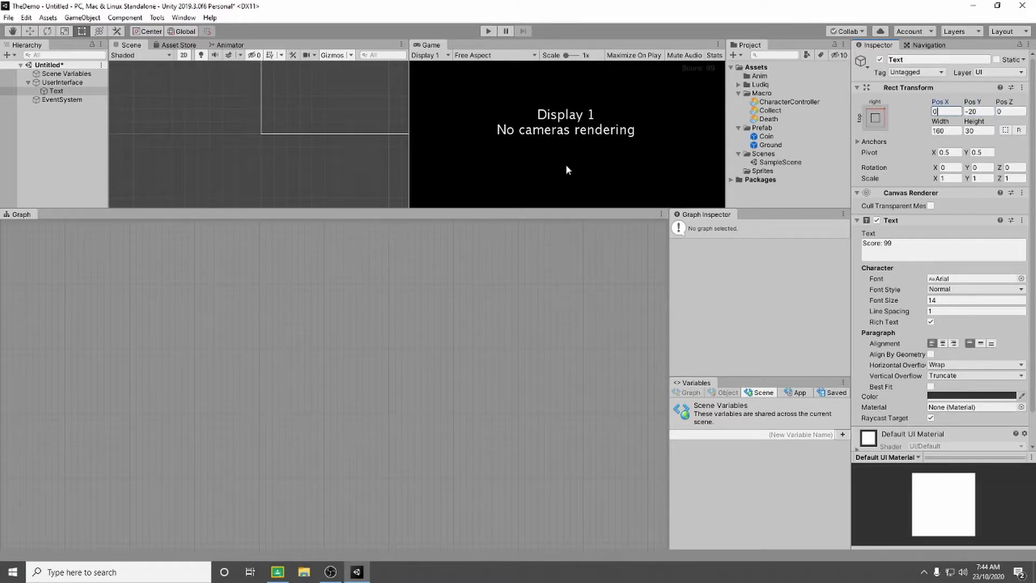
{"action": "left_click", "coordinate": [542, 261]}
- Rename the text object to Score
{"action": "left_click", "coordinate": [911, 59]}
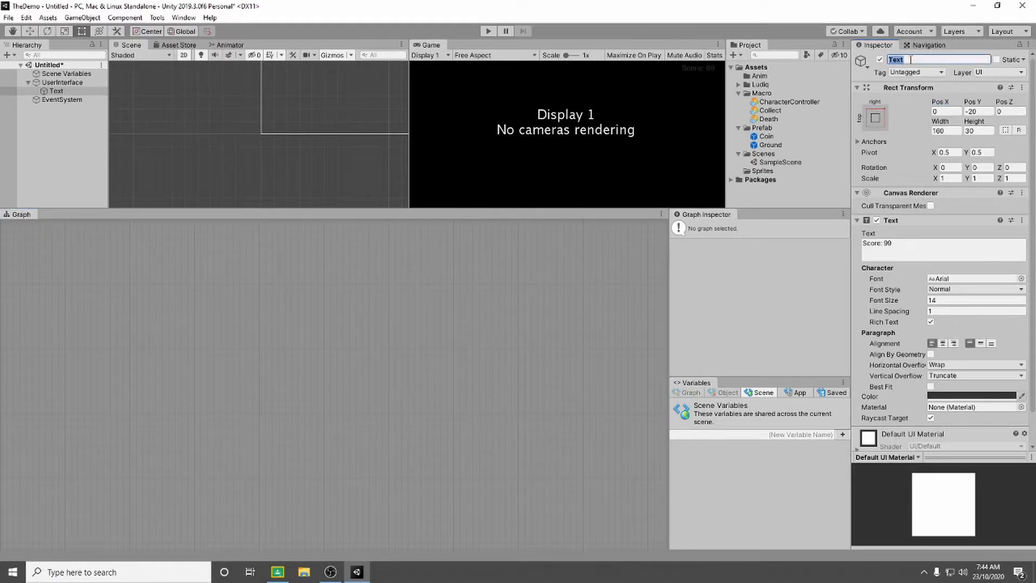
{"action": "type", "text": "Score"}
{"action": "key", "text": "Return"}
{"action": "left_click", "coordinate": [86, 83]}
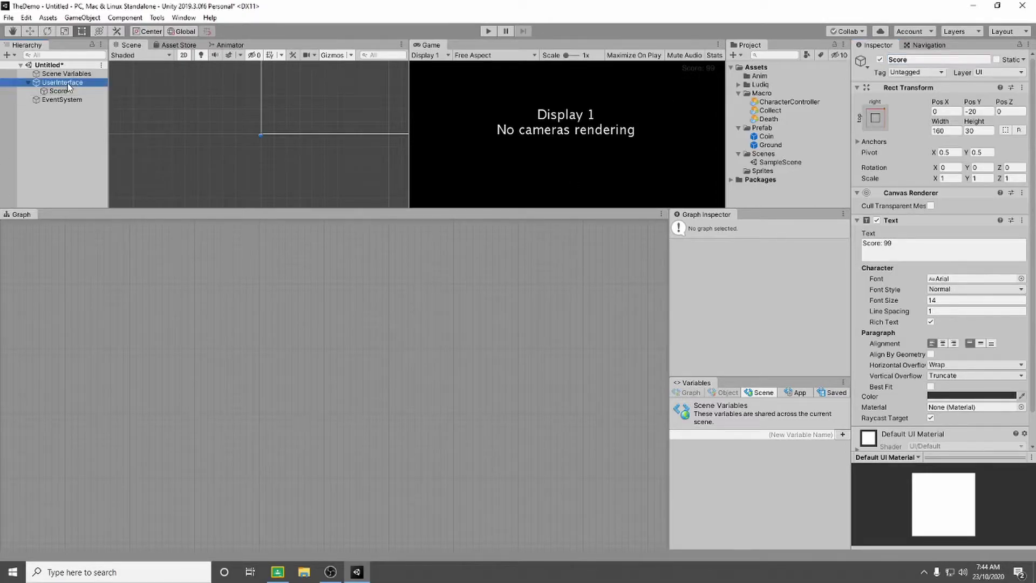
- Add a UI Image as a child of UserInterface
{"action": "right_click", "coordinate": [69, 85]}
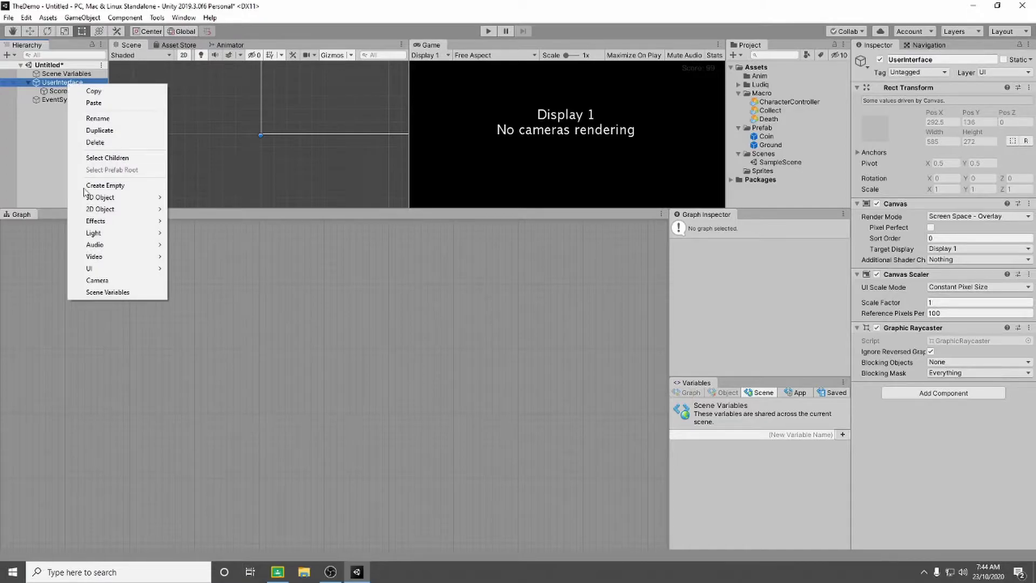
{"action": "mouse_move", "coordinate": [124, 269]}
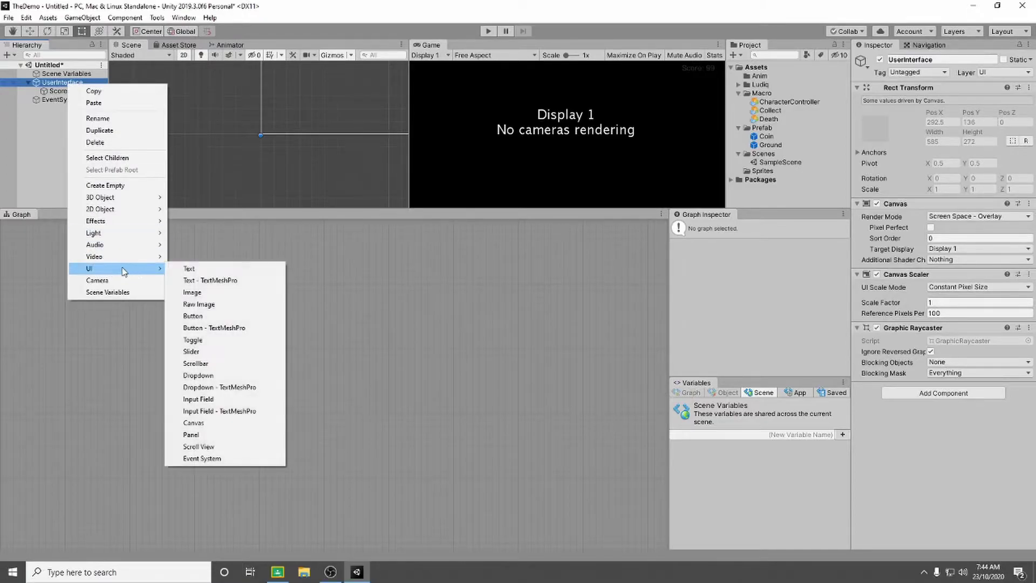
{"action": "left_click", "coordinate": [225, 297]}
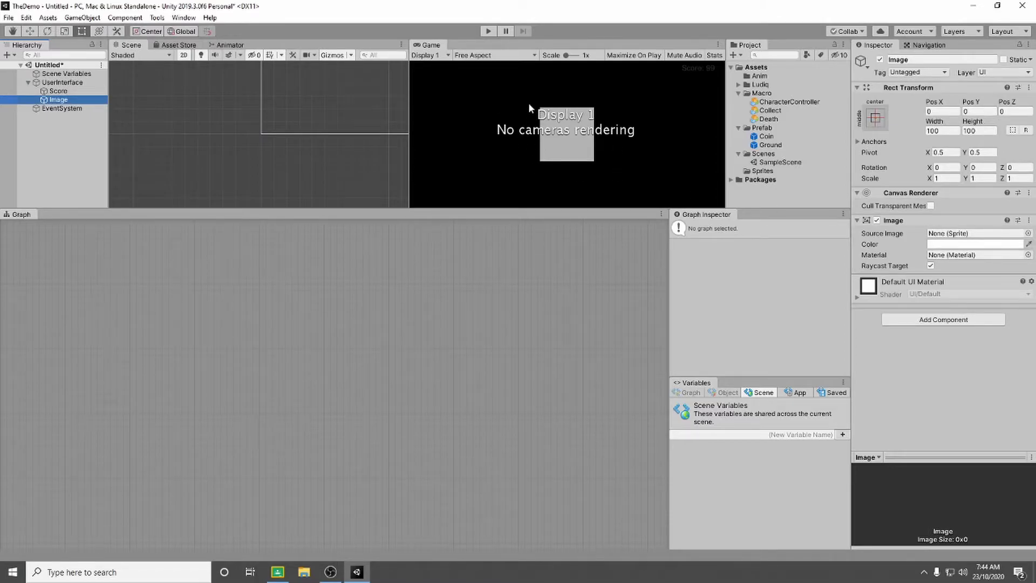
- Set the image's width and height to 20
{"action": "left_click", "coordinate": [947, 131]}
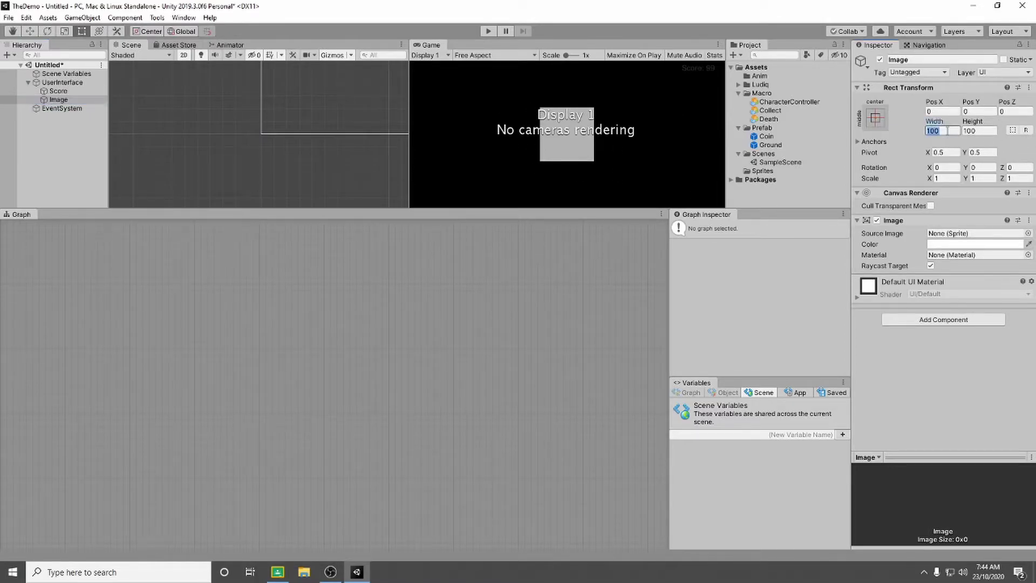
{"action": "type", "text": "20"}
{"action": "key", "text": "Tab"}
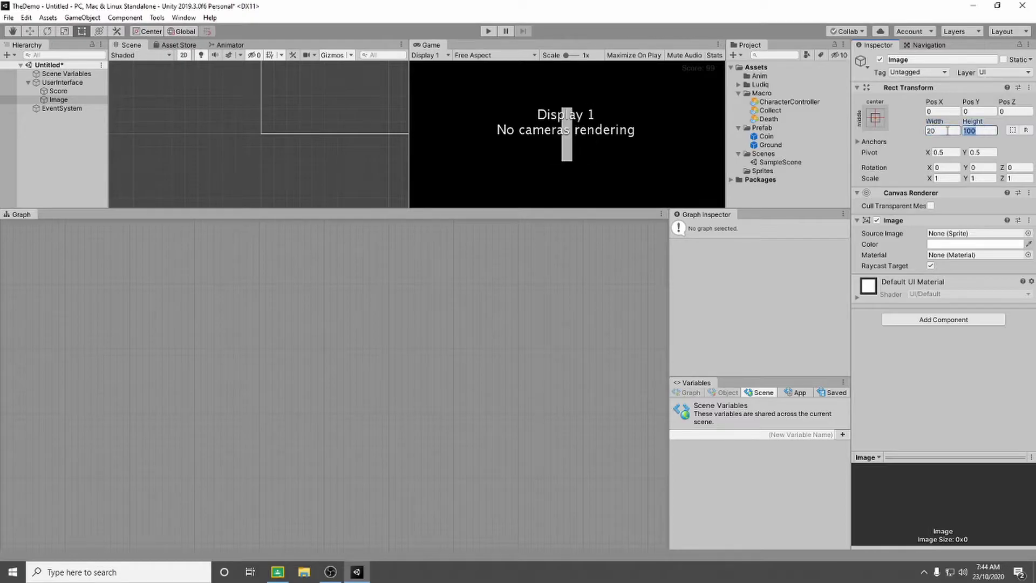
{"action": "type", "text": "20"}
- Anchor the image to the top-left corner, also setting its position, using Alt
{"action": "left_click", "coordinate": [876, 118]}
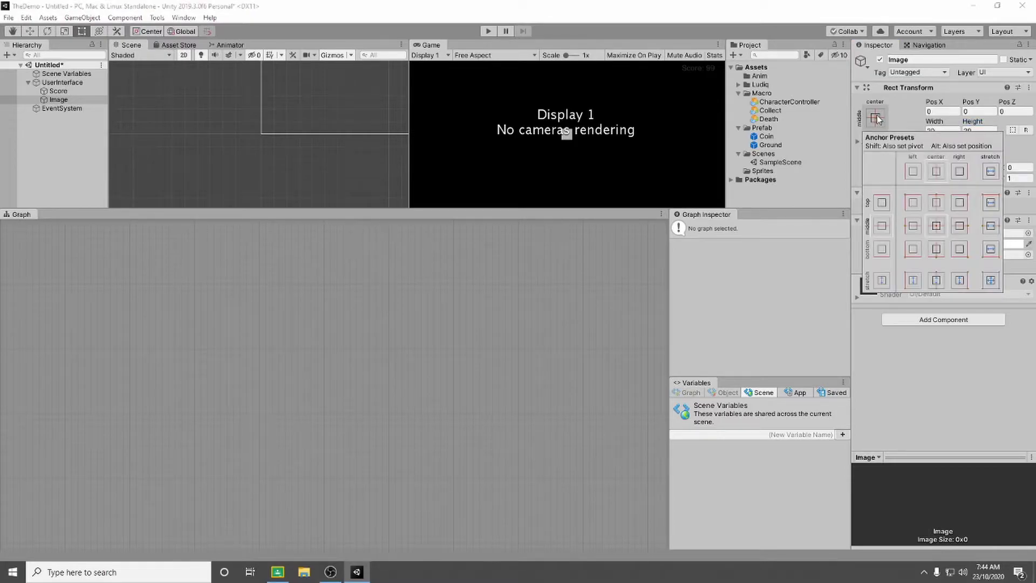
{"action": "key", "text": "alt"}
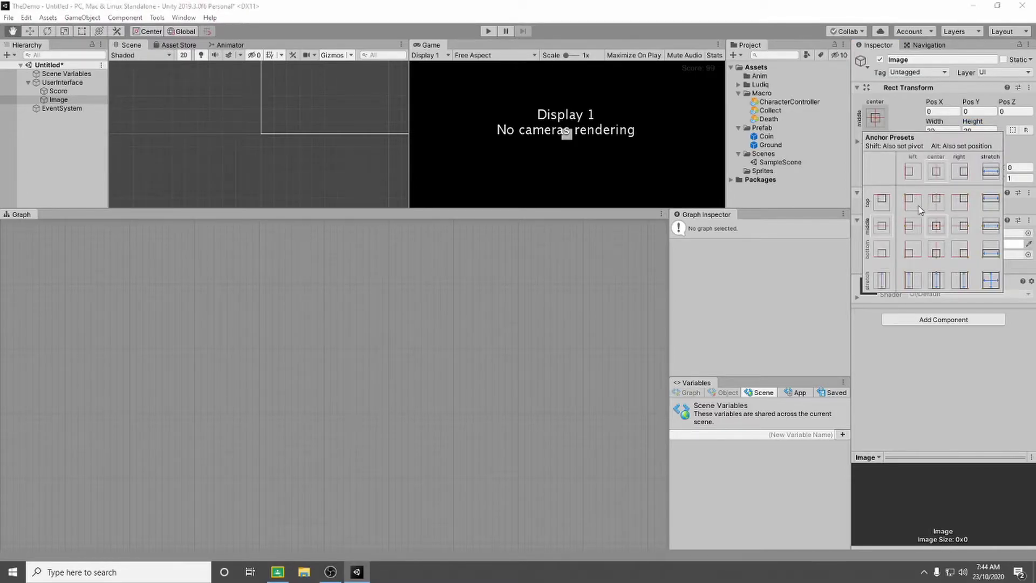
{"action": "left_click", "coordinate": [914, 205], "text": "alt"}
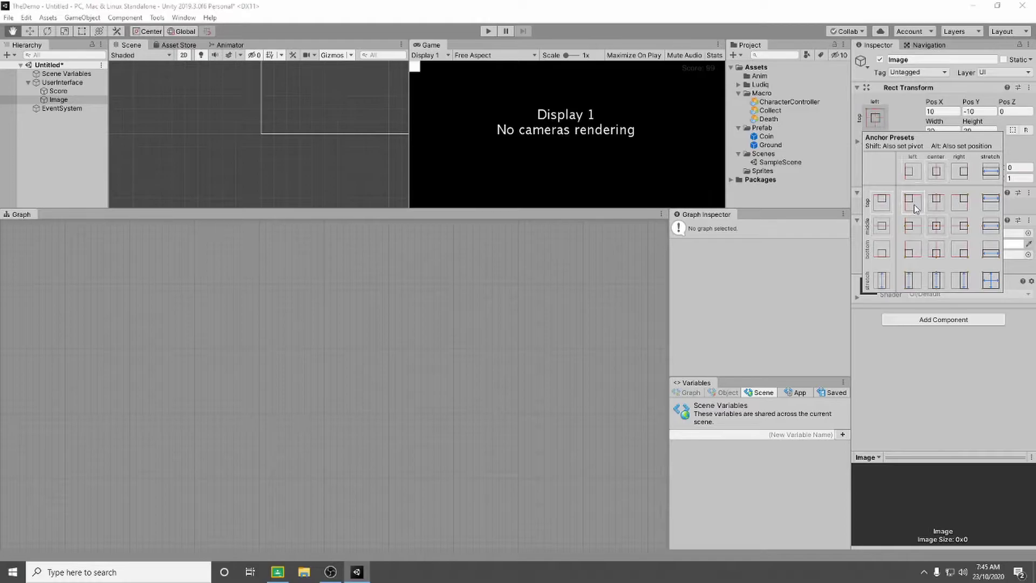
{"action": "left_click", "coordinate": [513, 252]}
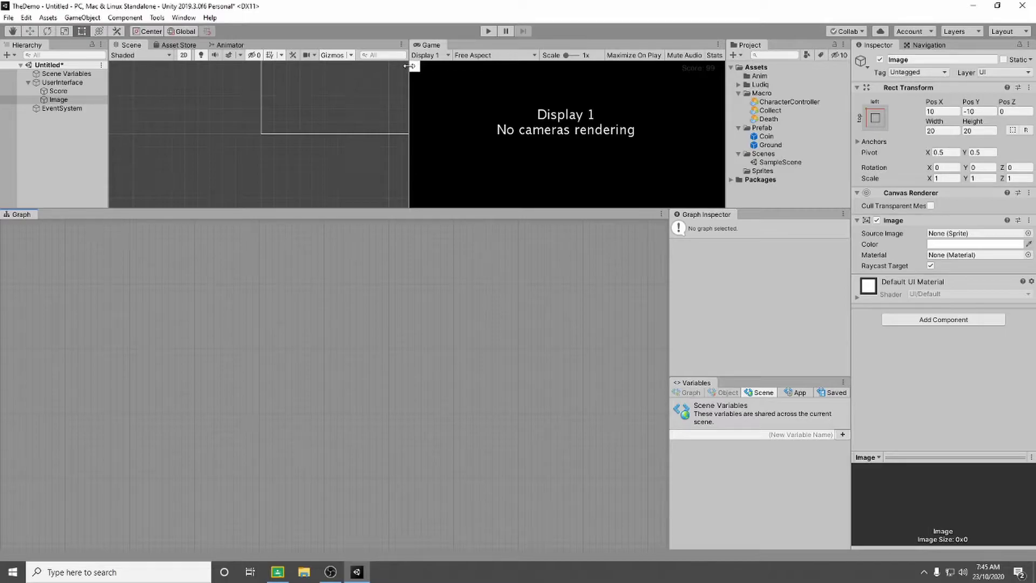
- Position the image at X 15, Y -15
{"action": "left_click", "coordinate": [983, 111]}
{"action": "type", "text": "-20"}
{"action": "key", "text": "BackSpace"}
{"action": "key", "text": "BackSpace"}
{"action": "type", "text": "1"}
{"action": "left_click", "coordinate": [949, 111]}
{"action": "type", "text": "15"}
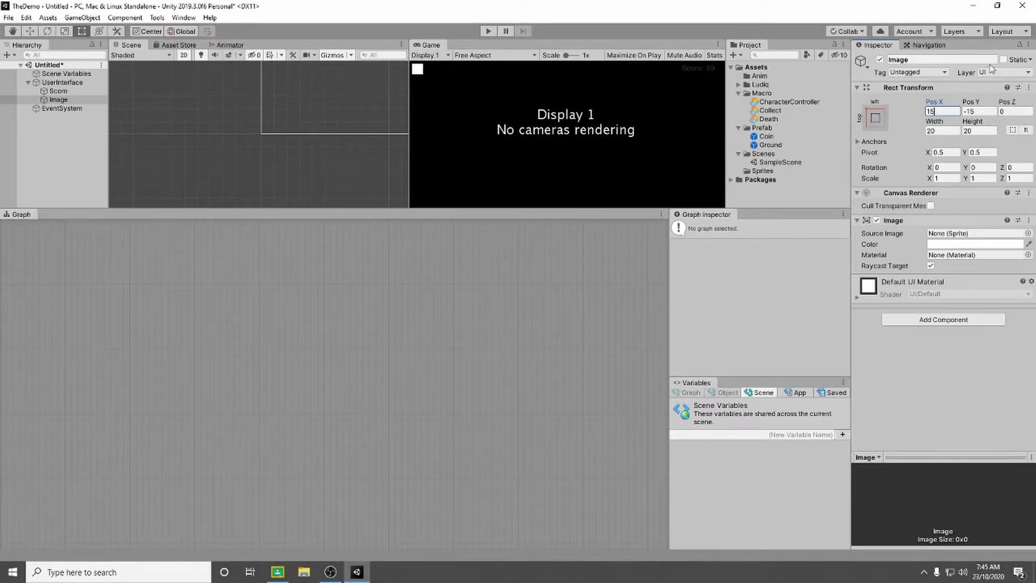
- Rename the image to HeartOne
{"action": "left_click", "coordinate": [936, 60]}
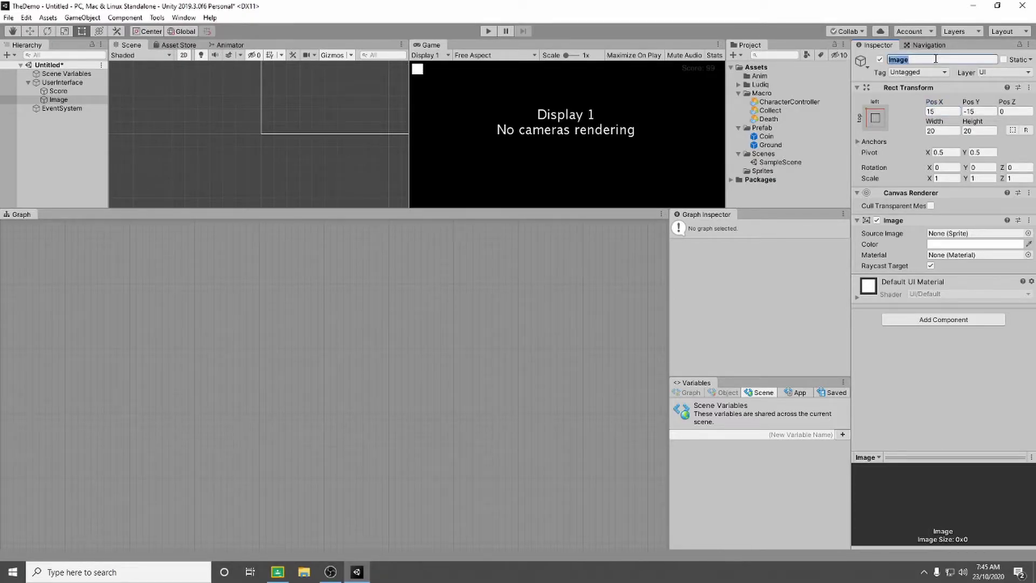
{"action": "type", "text": "HeartOne"}
{"action": "key", "text": "Return"}
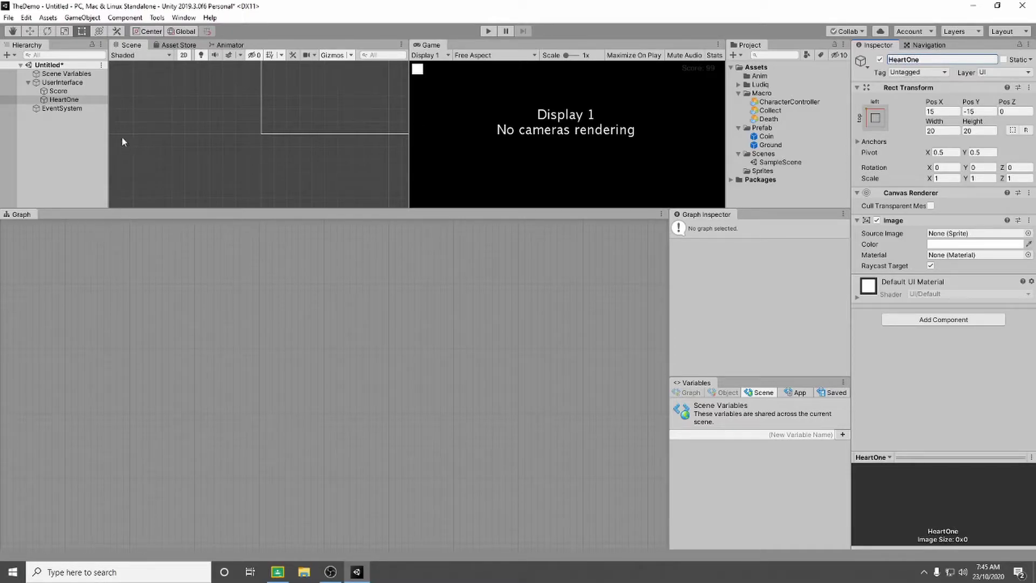
- Duplicate HeartOne twice with Ctrl+D
{"action": "left_click", "coordinate": [61, 100]}
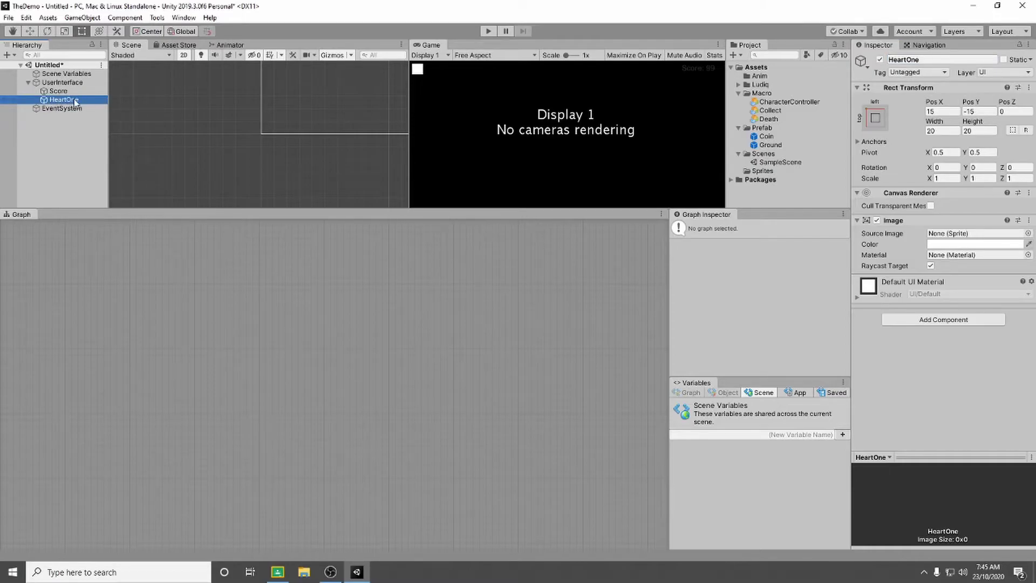
{"action": "key", "text": "ctrl+d"}
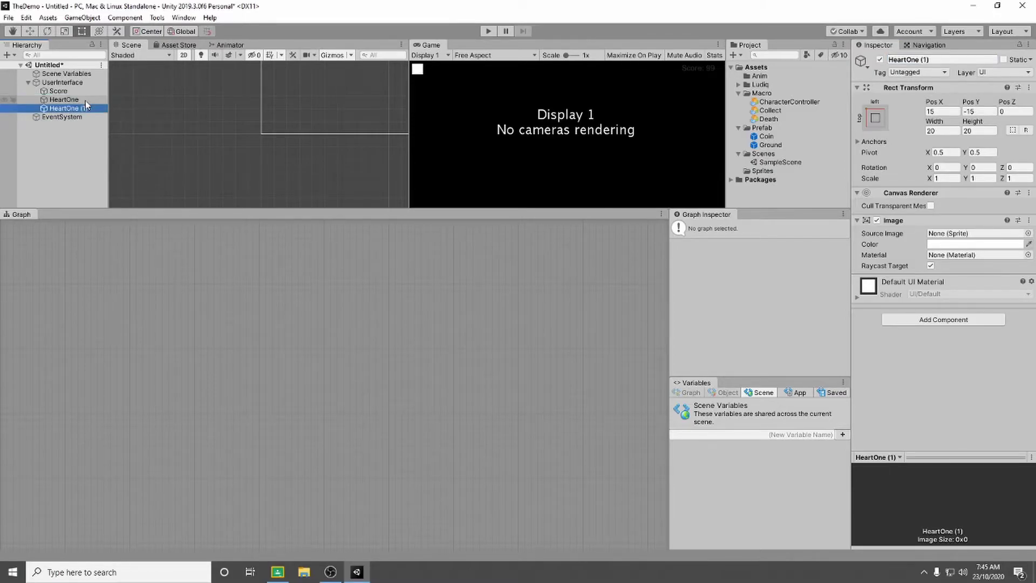
{"action": "key", "text": "ctrl+d"}
- Rename the copies HeartOne (1) and HeartOne (2) to HeartTwo and HeartThree
{"action": "left_click", "coordinate": [69, 109]}
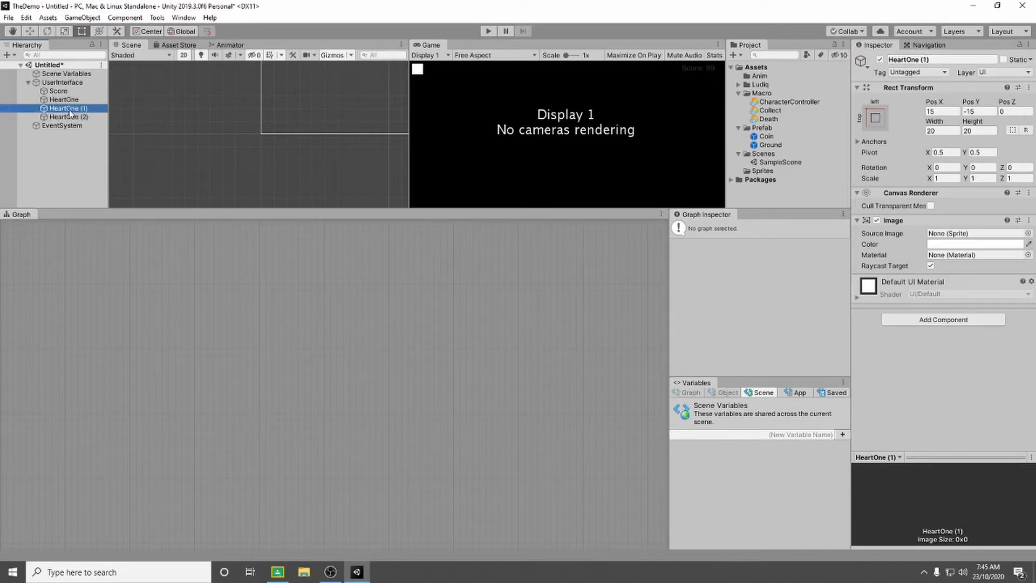
{"action": "left_click_drag", "start_coordinate": [907, 59], "coordinate": [992, 63]}
{"action": "type", "text": "Two"}
{"action": "key", "text": "Return"}
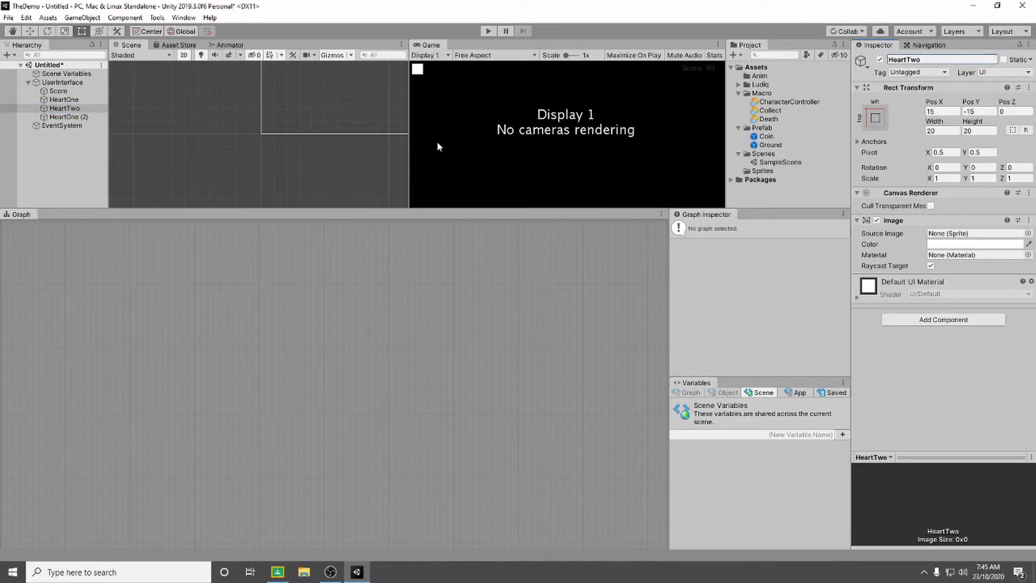
{"action": "left_click", "coordinate": [68, 116]}
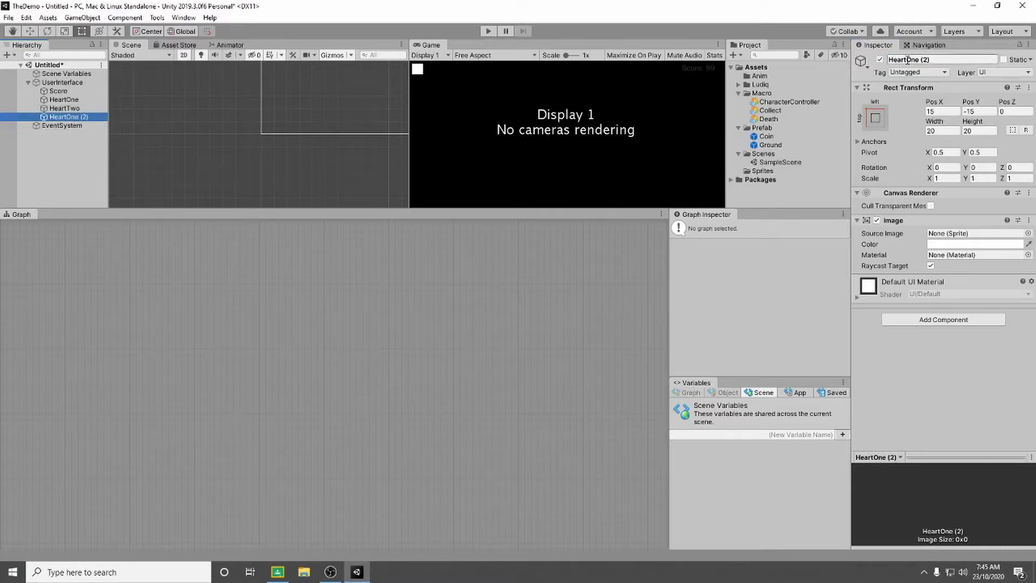
{"action": "left_click_drag", "start_coordinate": [907, 59], "coordinate": [972, 61]}
{"action": "type", "text": "Three"}
{"action": "key", "text": "Return"}
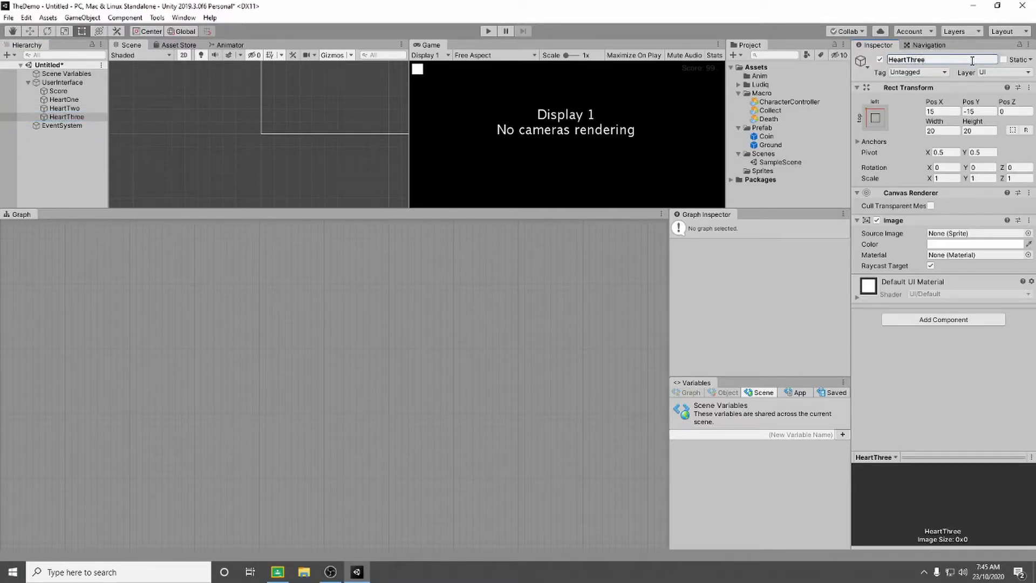
{"action": "left_click", "coordinate": [92, 108]}
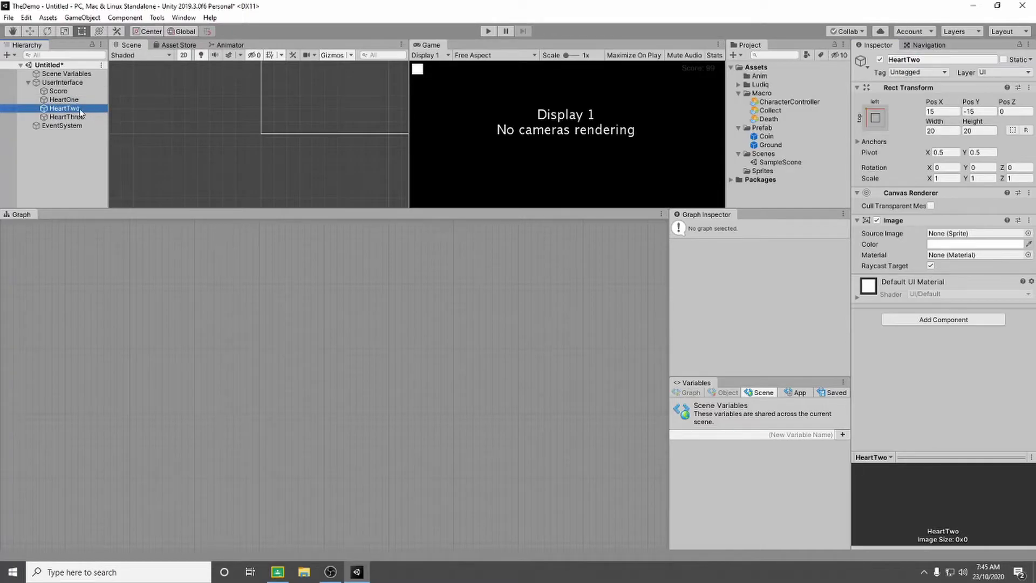
- Set HeartTwo's Pos X to 40
{"action": "left_click", "coordinate": [941, 111]}
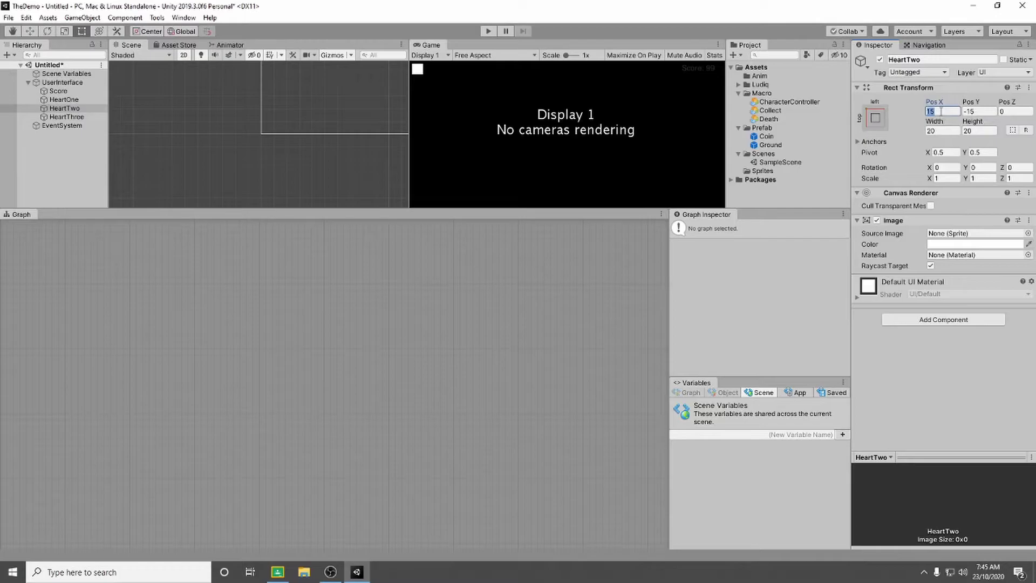
{"action": "type", "text": "30"}
{"action": "key", "text": "BackSpace"}
{"action": "key", "text": "BackSpace"}
{"action": "type", "text": "40"}
- Set HeartThree's Pos X to 65
{"action": "left_click", "coordinate": [80, 117]}
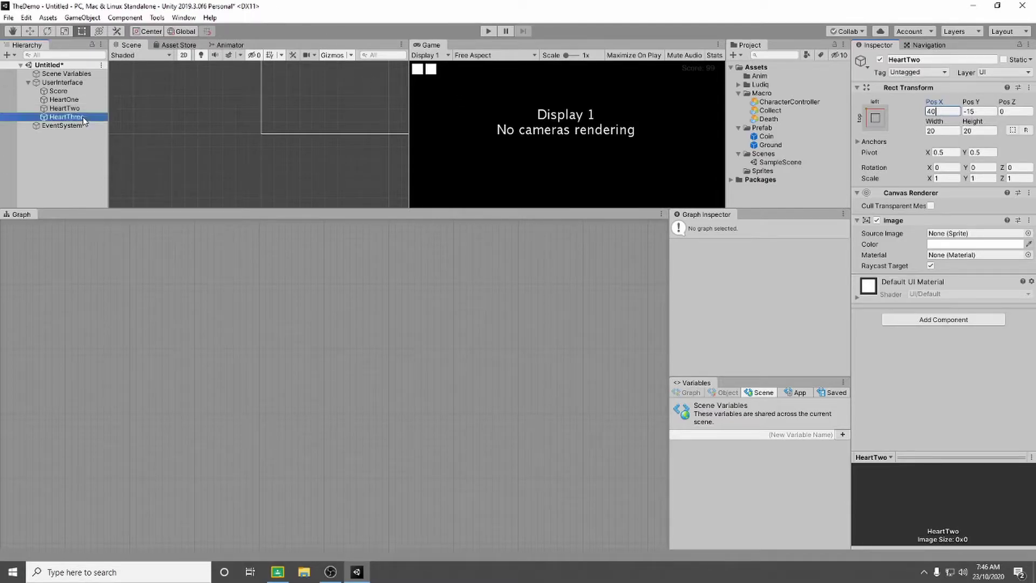
{"action": "left_click", "coordinate": [953, 112]}
{"action": "type", "text": "60"}
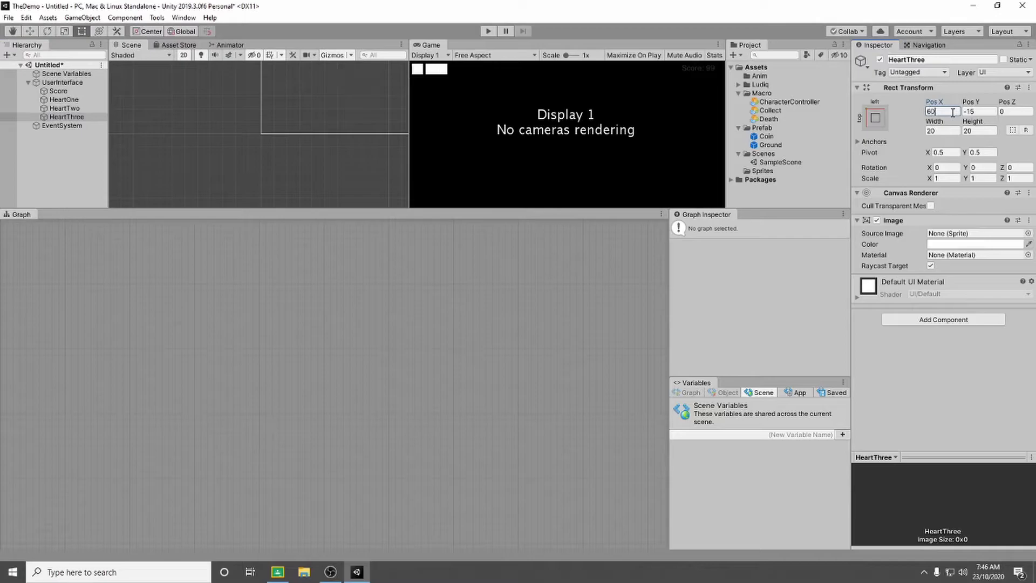
{"action": "key", "text": "BackSpace"}
{"action": "key", "text": "BackSpace"}
{"action": "type", "text": "65"}
{"action": "left_click", "coordinate": [536, 291]}
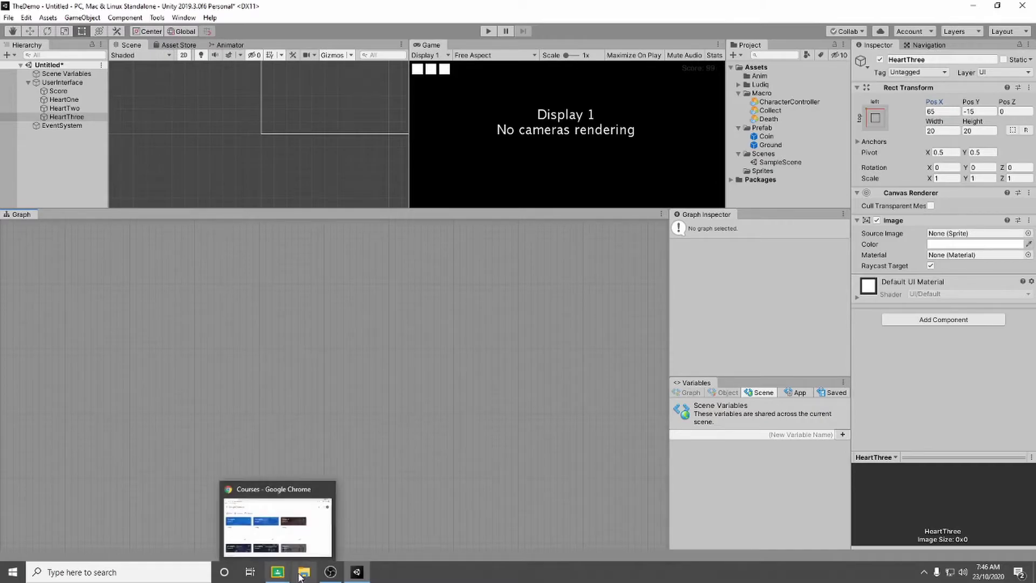
- Import the Heart_Icon image from the desktop into the project's Sprites folder
{"action": "left_click", "coordinate": [975, 9]}
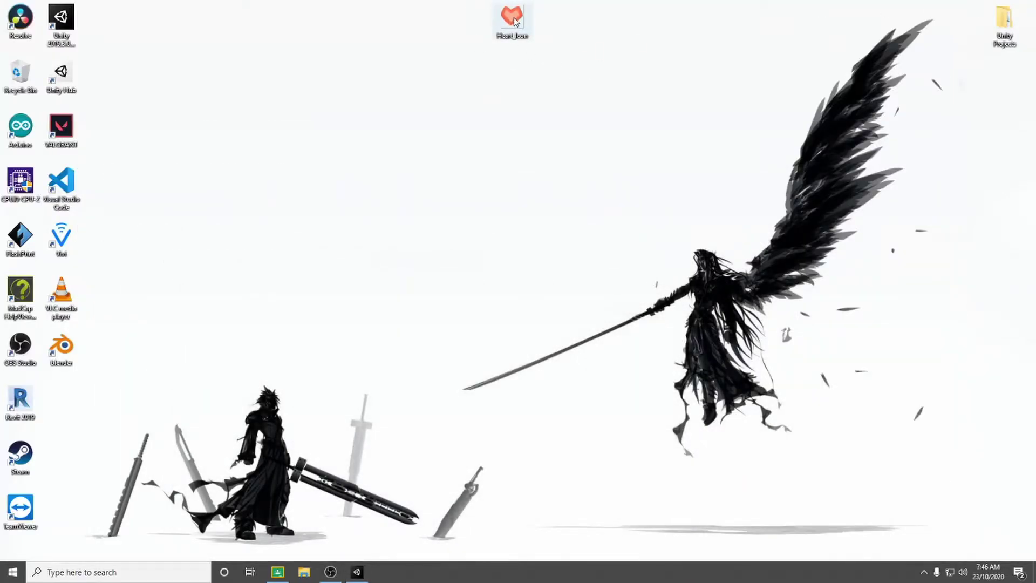
{"action": "left_click_drag", "start_coordinate": [515, 21], "coordinate": [763, 171]}
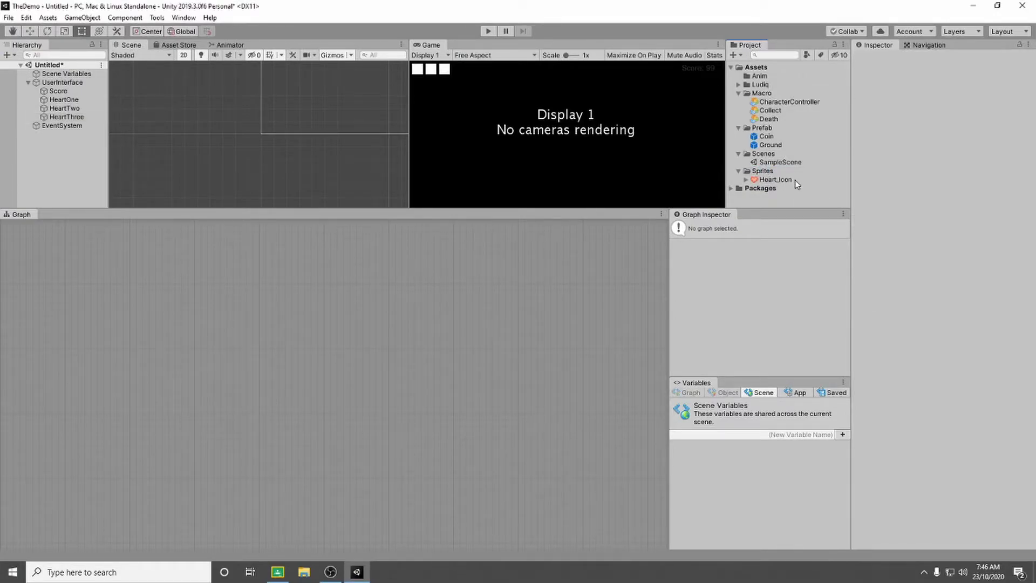
- Assign the Heart_Icon sprite as Source Image for HeartOne, HeartTwo and HeartThree
{"action": "left_click", "coordinate": [780, 181]}
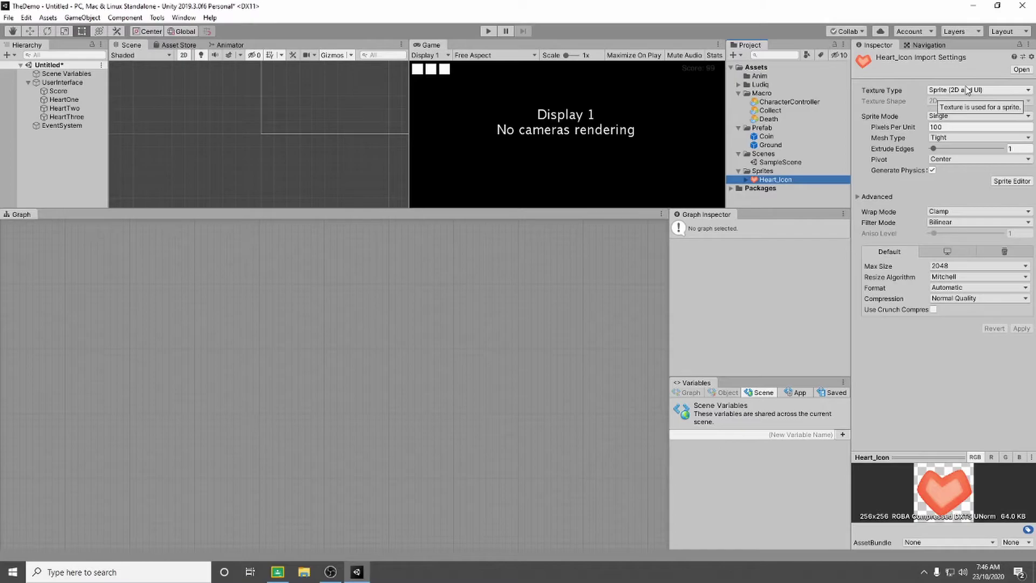
{"action": "left_click", "coordinate": [65, 102]}
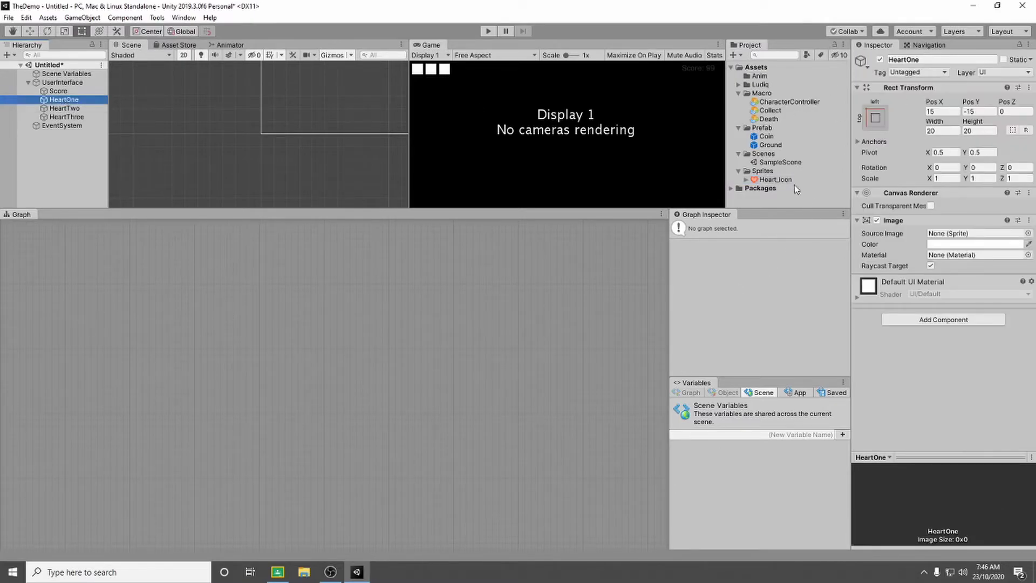
{"action": "left_click_drag", "start_coordinate": [764, 180], "coordinate": [966, 237]}
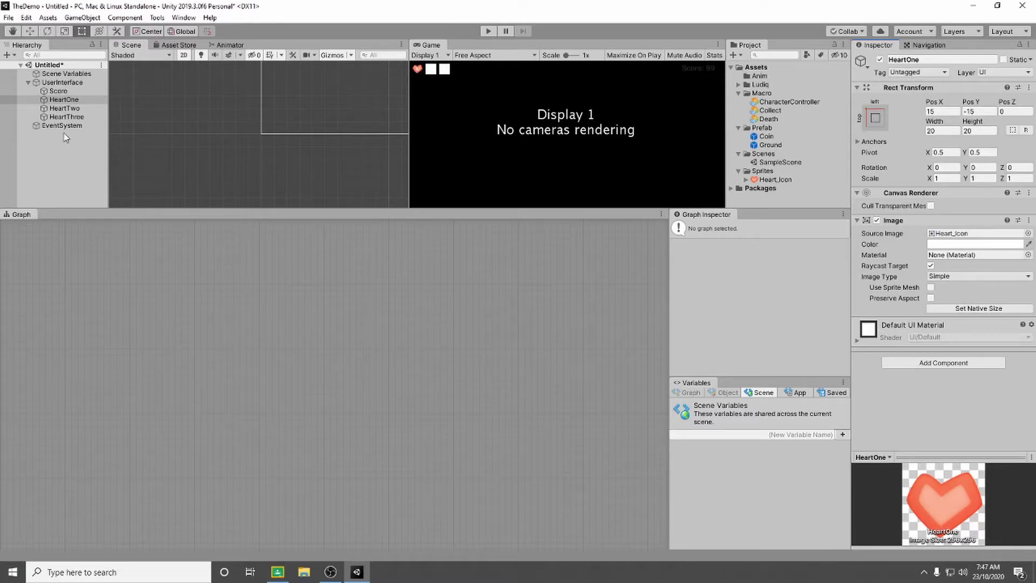
{"action": "left_click", "coordinate": [69, 109]}
{"action": "left_click_drag", "start_coordinate": [769, 180], "coordinate": [972, 235]}
{"action": "left_click", "coordinate": [94, 117]}
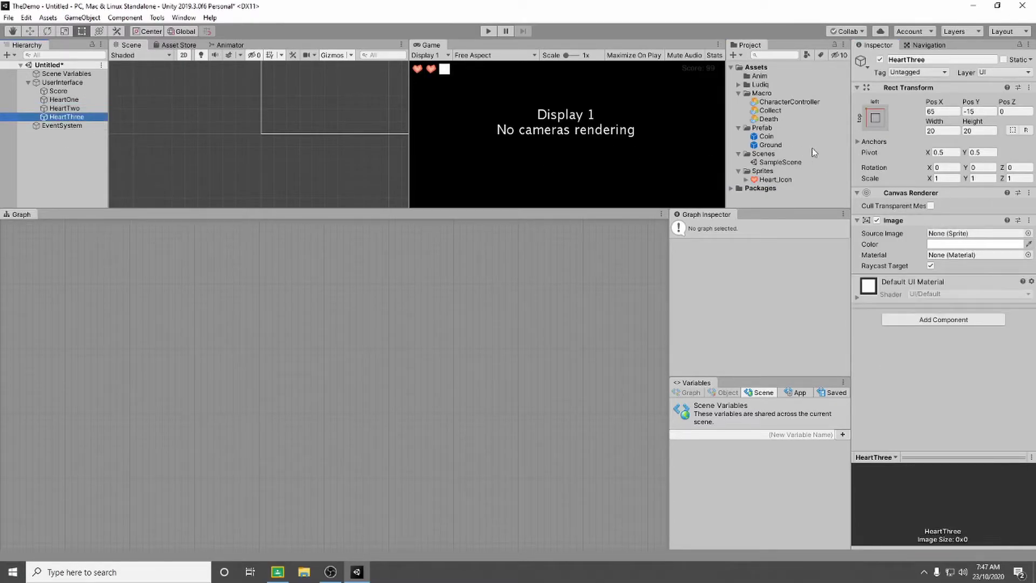
{"action": "left_click_drag", "start_coordinate": [775, 180], "coordinate": [949, 237]}
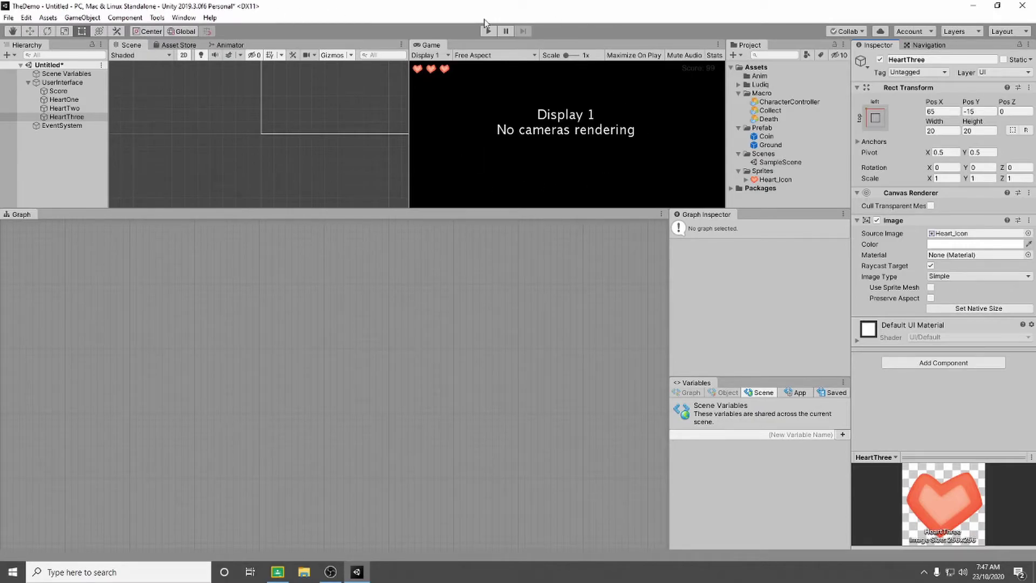
- Save the current scene as 'UserInterface' in the Scenes folder
{"action": "left_click", "coordinate": [9, 17]}
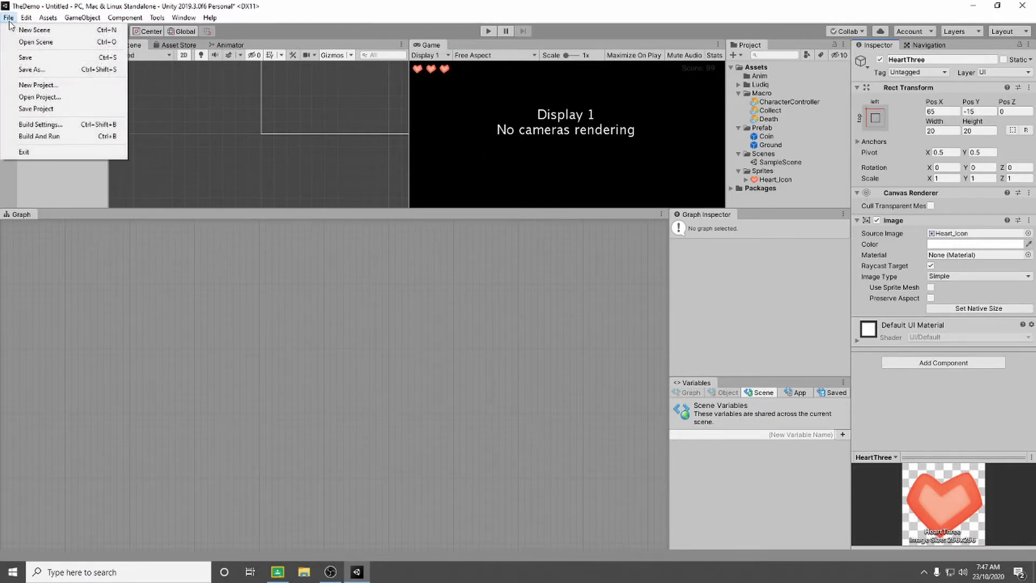
{"action": "left_click", "coordinate": [38, 60]}
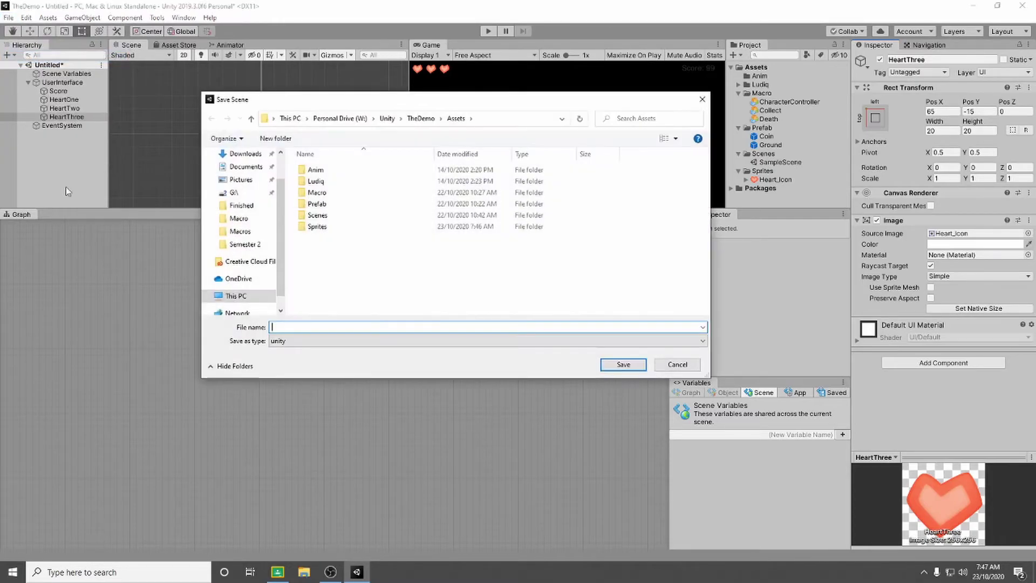
{"action": "double_click", "coordinate": [350, 216]}
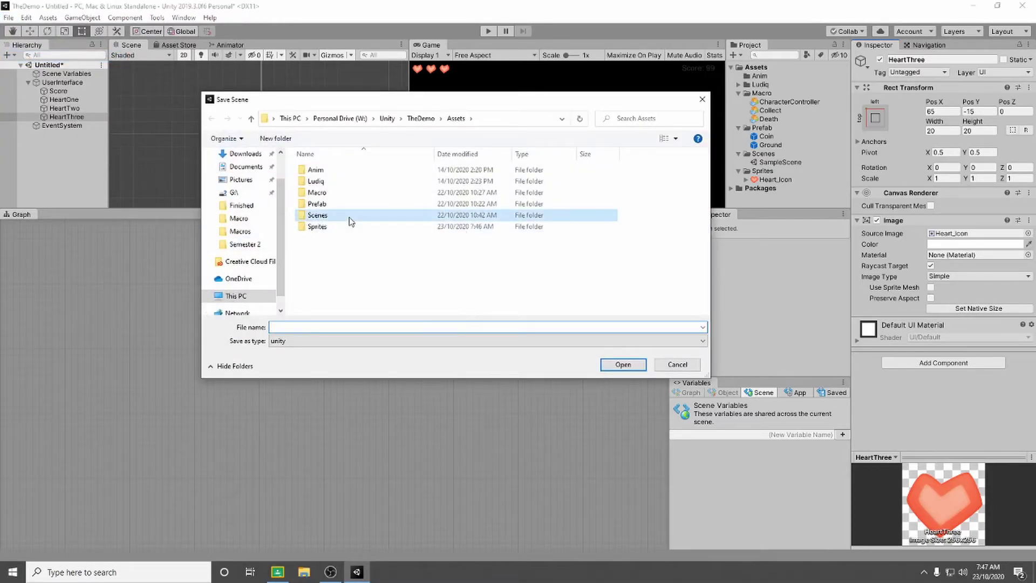
{"action": "left_click", "coordinate": [317, 330]}
{"action": "type", "text": "U"}
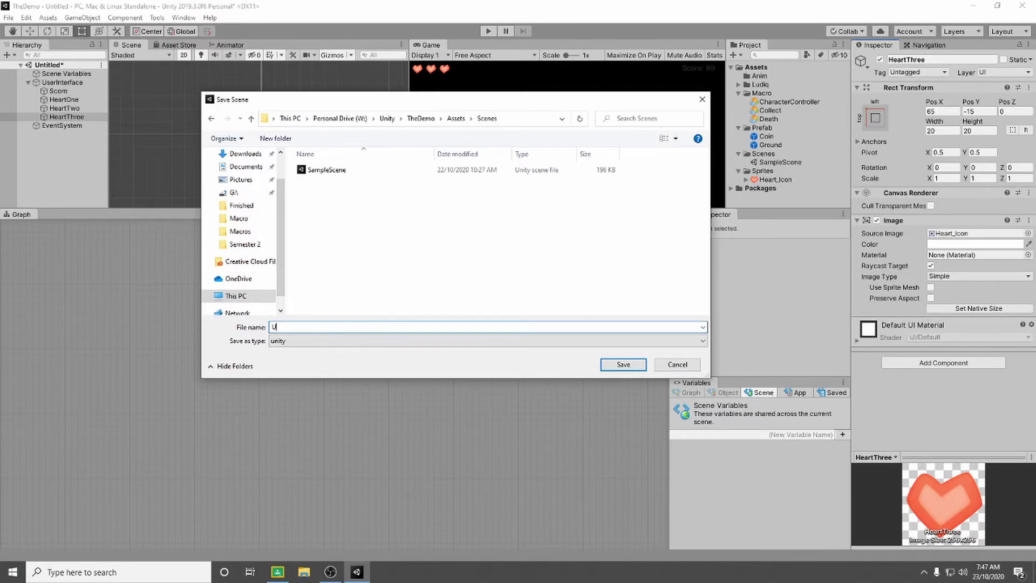
{"action": "type", "text": "serInterface"}
{"action": "key", "text": "Return"}
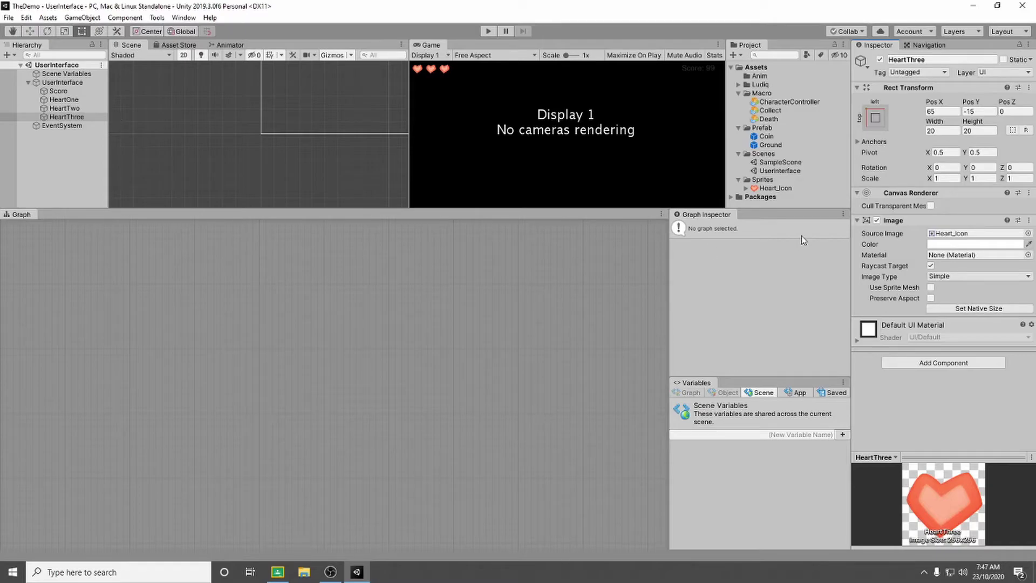
- Open SampleScene and create a new empty object in its Hierarchy
{"action": "left_click", "coordinate": [769, 165]}
{"action": "double_click", "coordinate": [769, 165]}
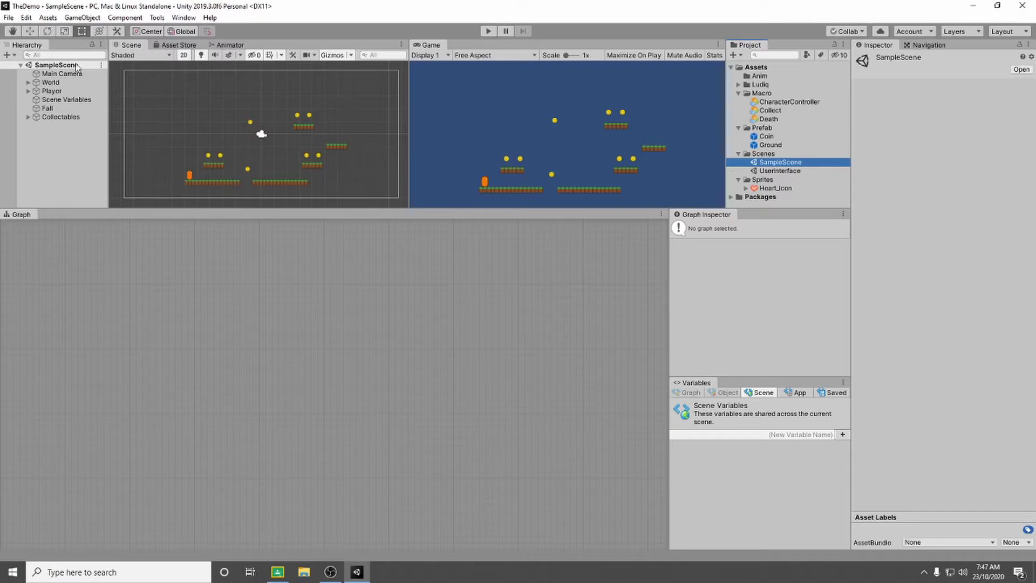
{"action": "right_click", "coordinate": [35, 142]}
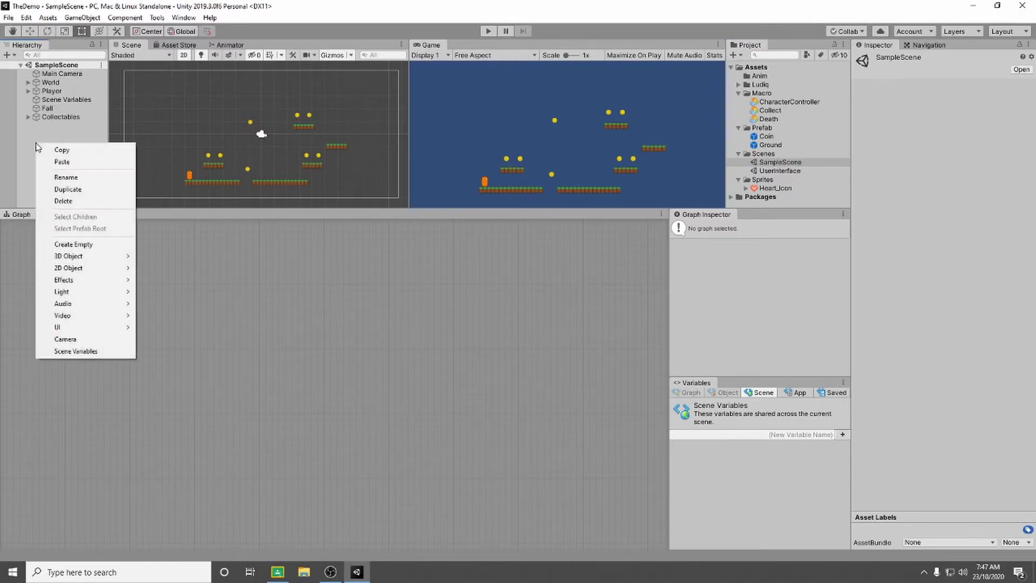
{"action": "left_click", "coordinate": [85, 245]}
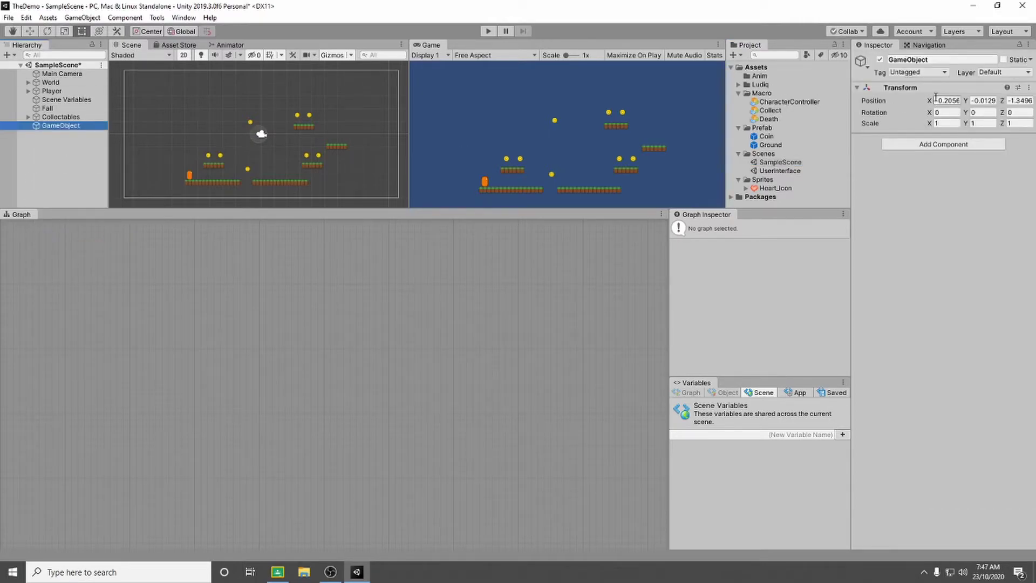
- Set the empty object's position to 0, 0, 0 and rename it UILoader
{"action": "left_click", "coordinate": [945, 100]}
{"action": "type", "text": "0"}
{"action": "key", "text": "Tab"}
{"action": "type", "text": "0"}
{"action": "key", "text": "Tab"}
{"action": "type", "text": "0"}
{"action": "key", "text": "Tab"}
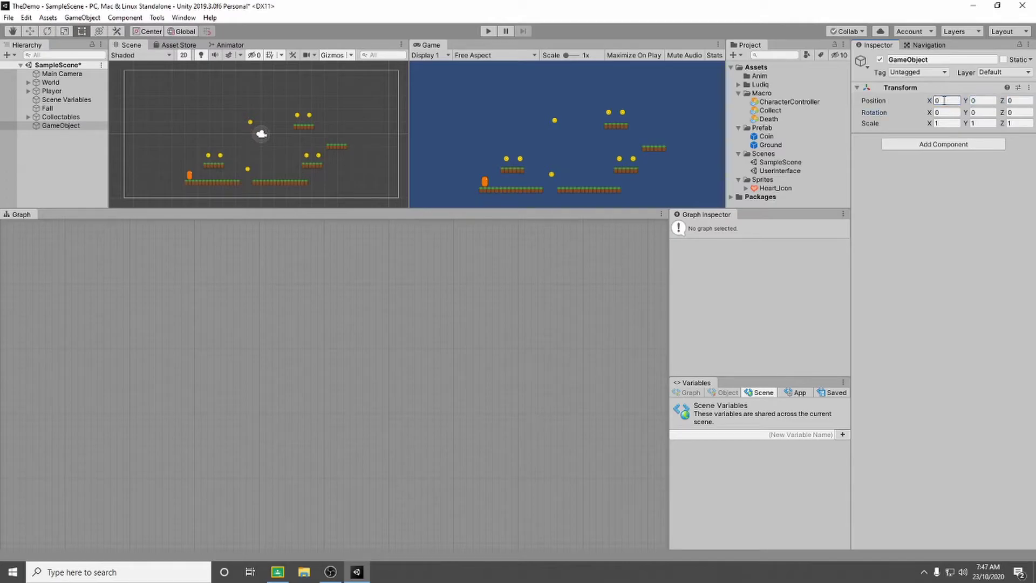
{"action": "left_click", "coordinate": [944, 59]}
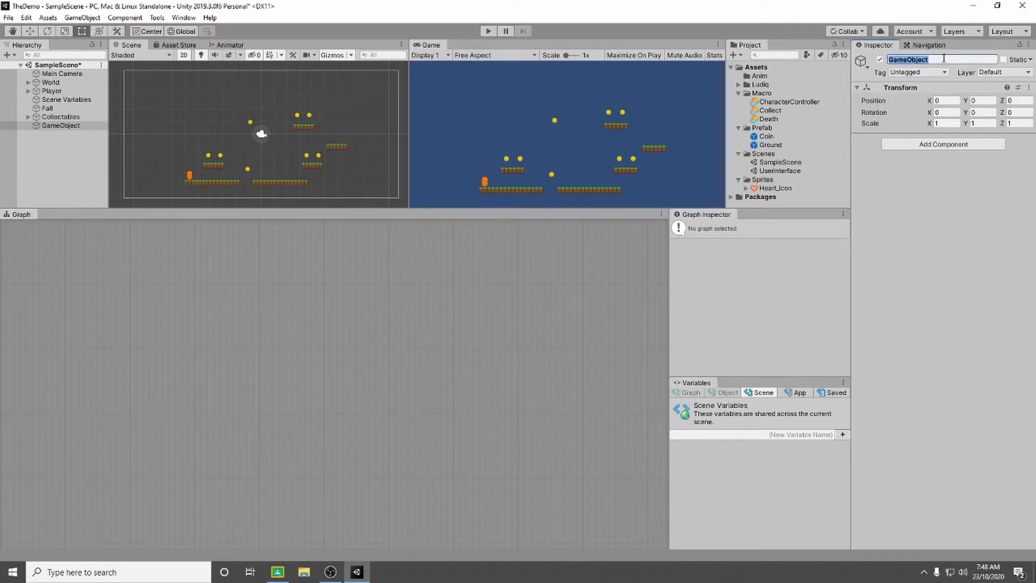
{"action": "type", "text": "UILoader"}
{"action": "key", "text": "Return"}
- Add a Flow Machine component to UILoader with its Source set to Embed
{"action": "left_click", "coordinate": [935, 143]}
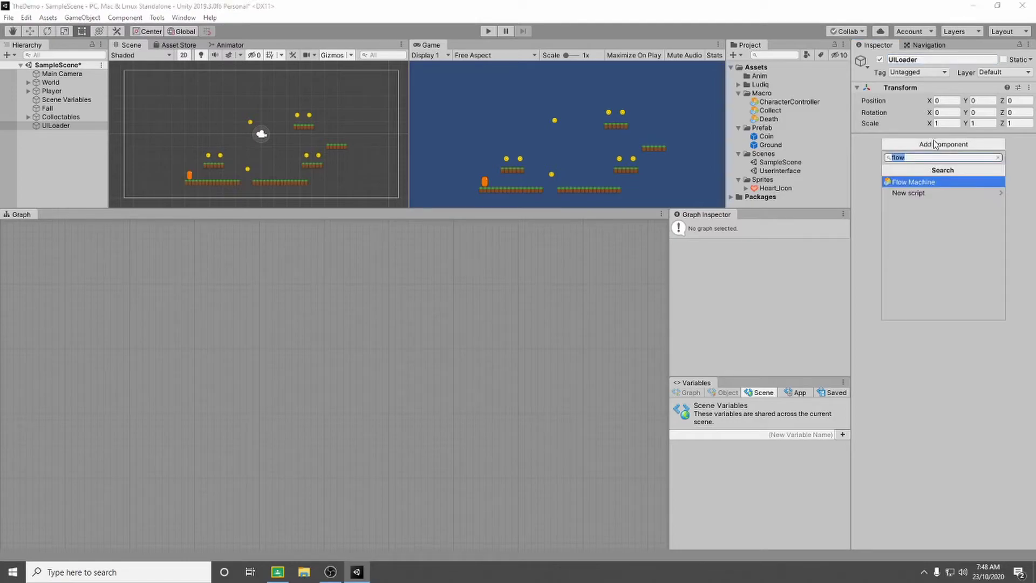
{"action": "left_click", "coordinate": [952, 183]}
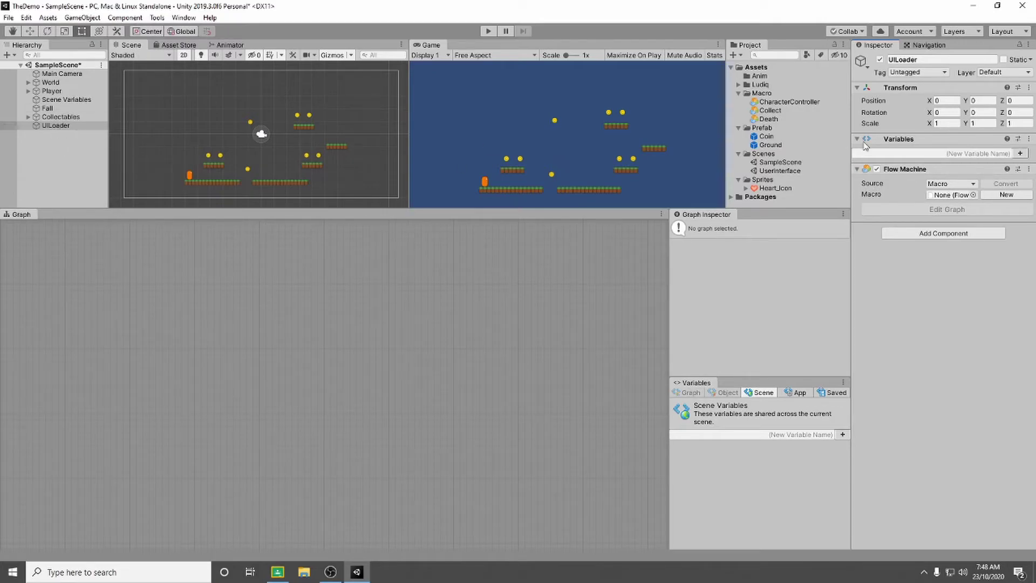
{"action": "left_click", "coordinate": [961, 184]}
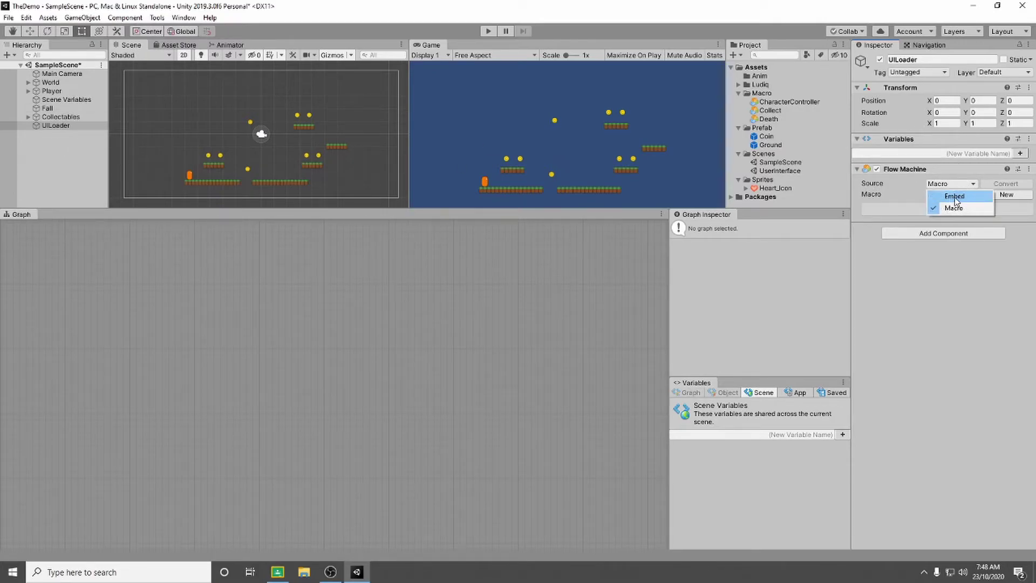
{"action": "left_click", "coordinate": [955, 196]}
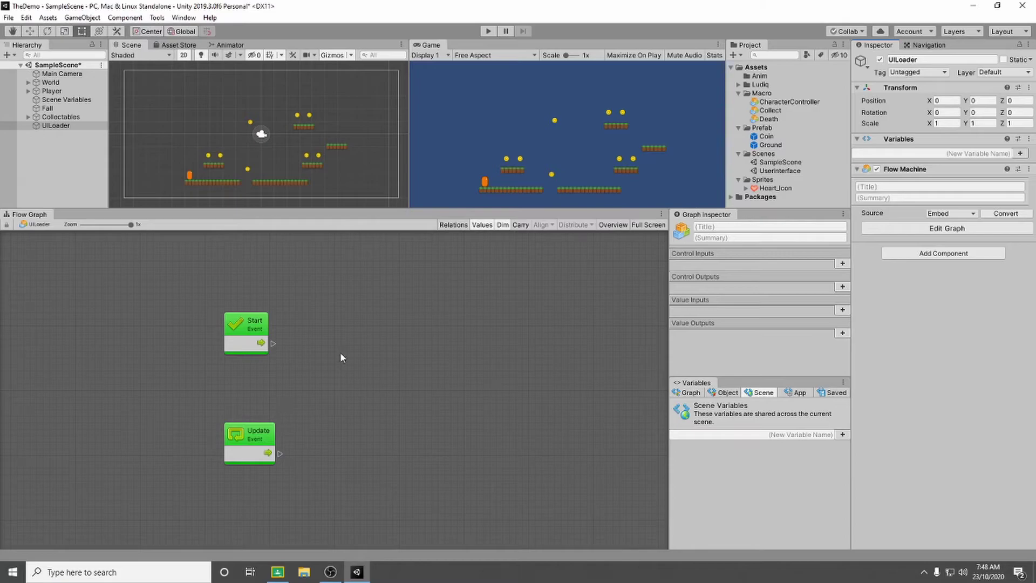
- Delete the Update event node and move the Start node further left
{"action": "left_click", "coordinate": [269, 434]}
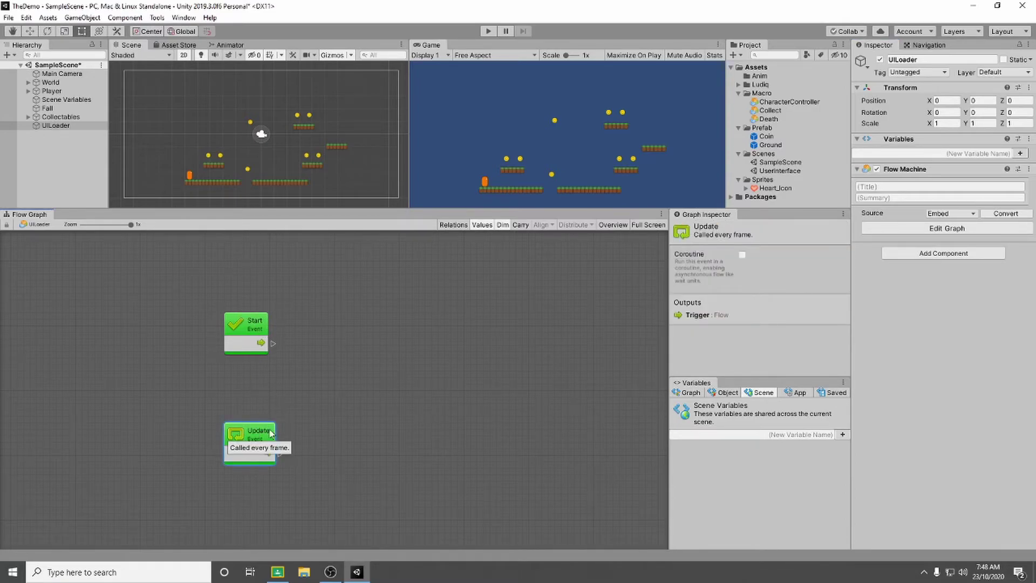
{"action": "key", "text": "Delete"}
{"action": "left_click", "coordinate": [259, 333]}
{"action": "left_click_drag", "start_coordinate": [259, 331], "coordinate": [223, 325]}
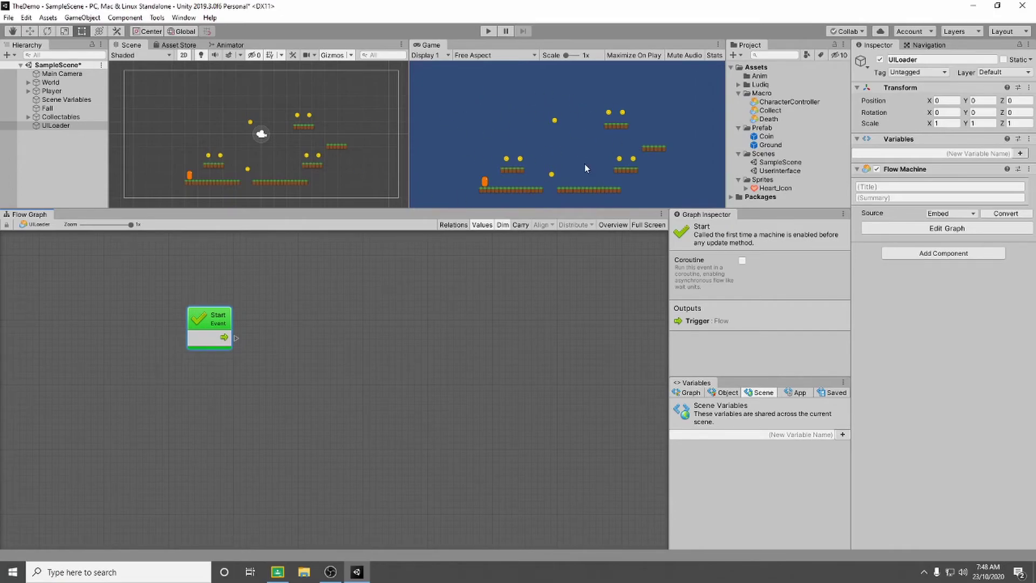
- Connect Start to a new Load Scene (Scene Name, Mode) unit found by searching 'load scene'
{"action": "left_click_drag", "start_coordinate": [237, 338], "coordinate": [356, 325]}
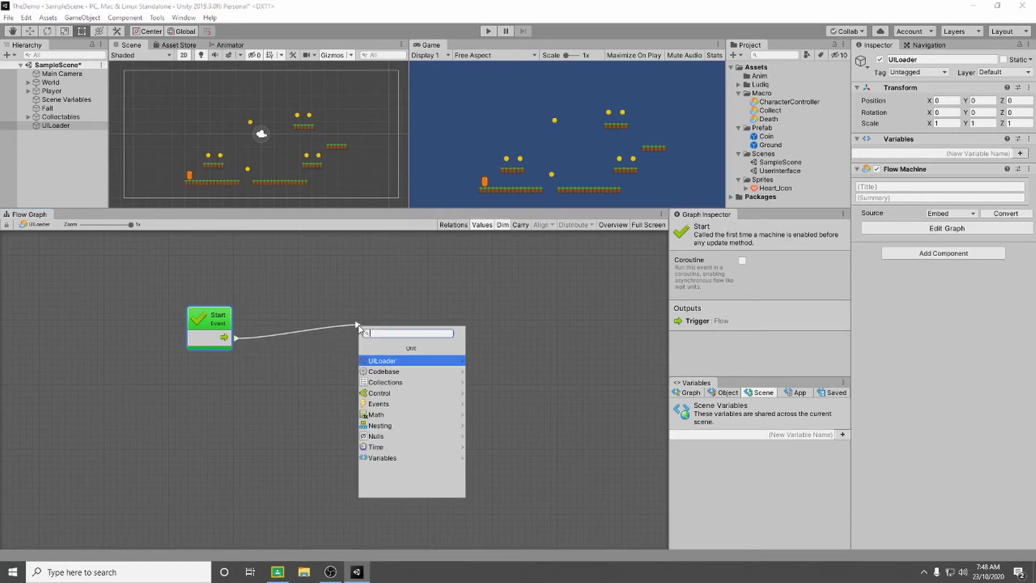
{"action": "type", "text": "load"}
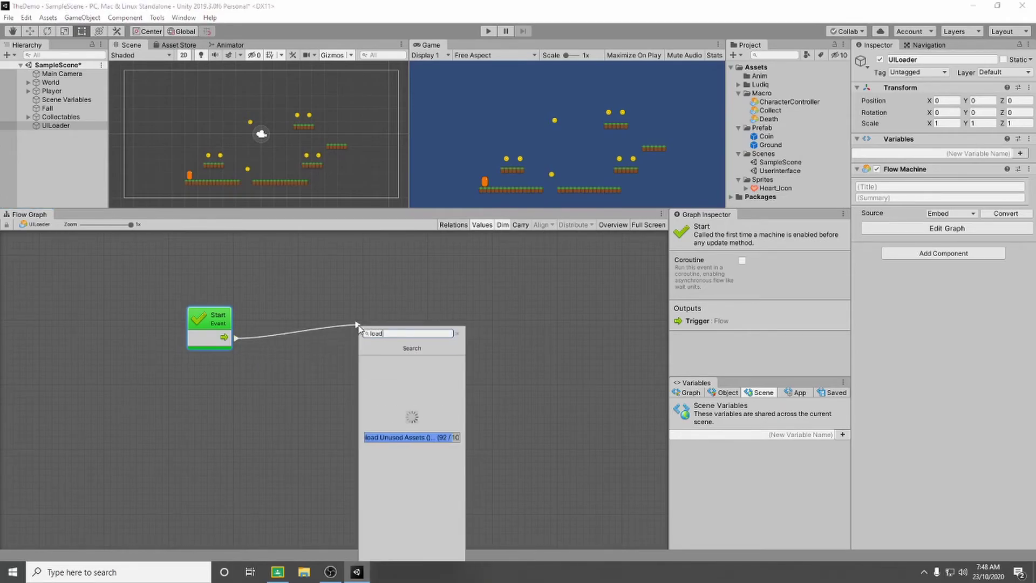
{"action": "type", "text": " scene"}
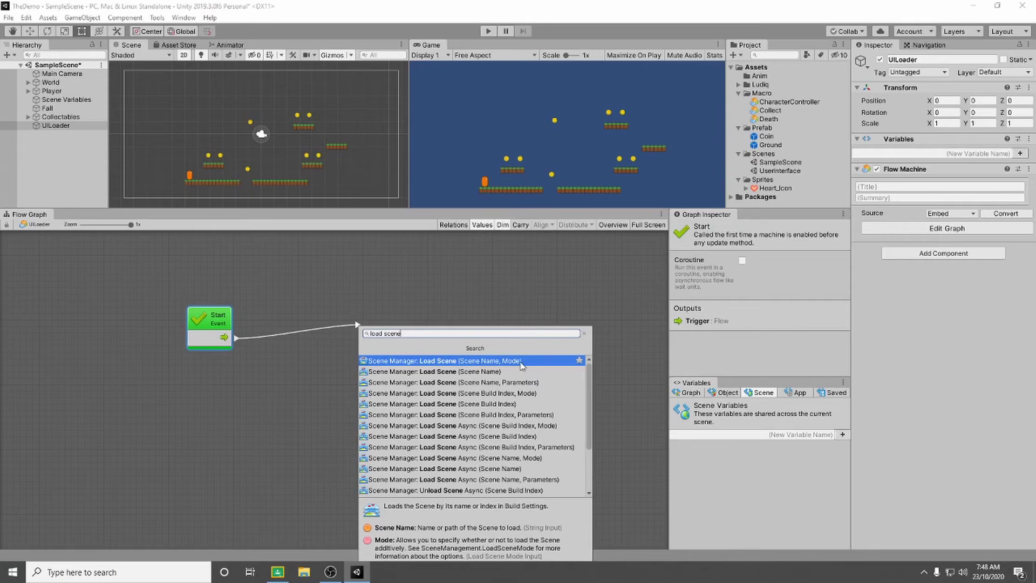
{"action": "left_click", "coordinate": [502, 361]}
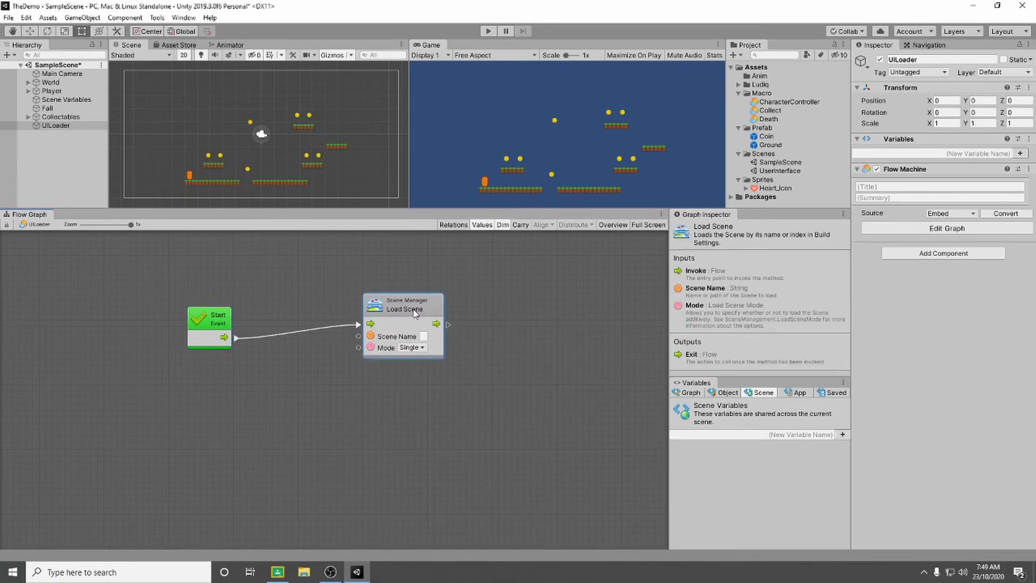
- Set the Load Scene node to Additive mode with scene name 'UserInterface', aligning it beside Start
{"action": "left_click_drag", "start_coordinate": [407, 304], "coordinate": [406, 319]}
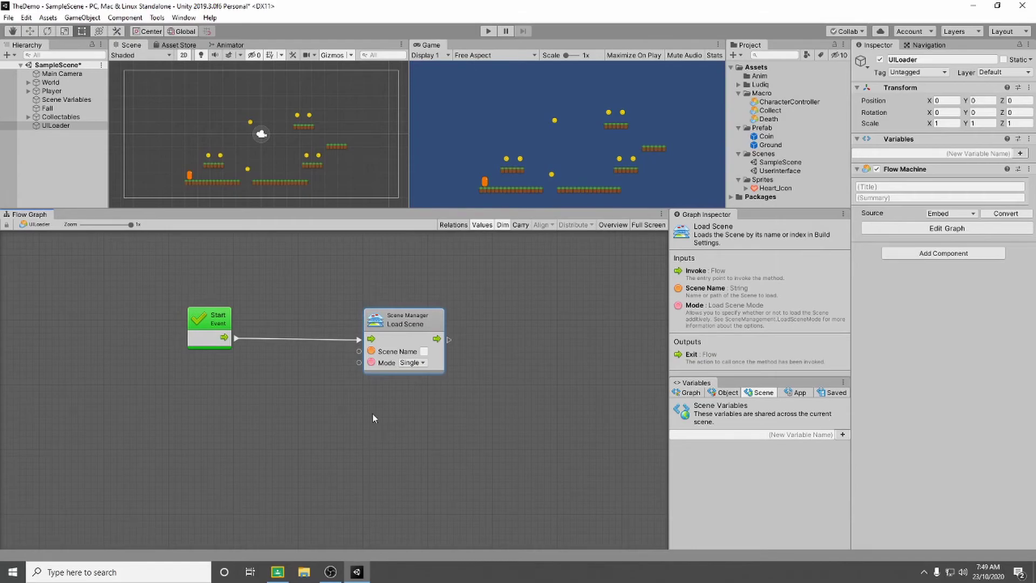
{"action": "left_click", "coordinate": [410, 364]}
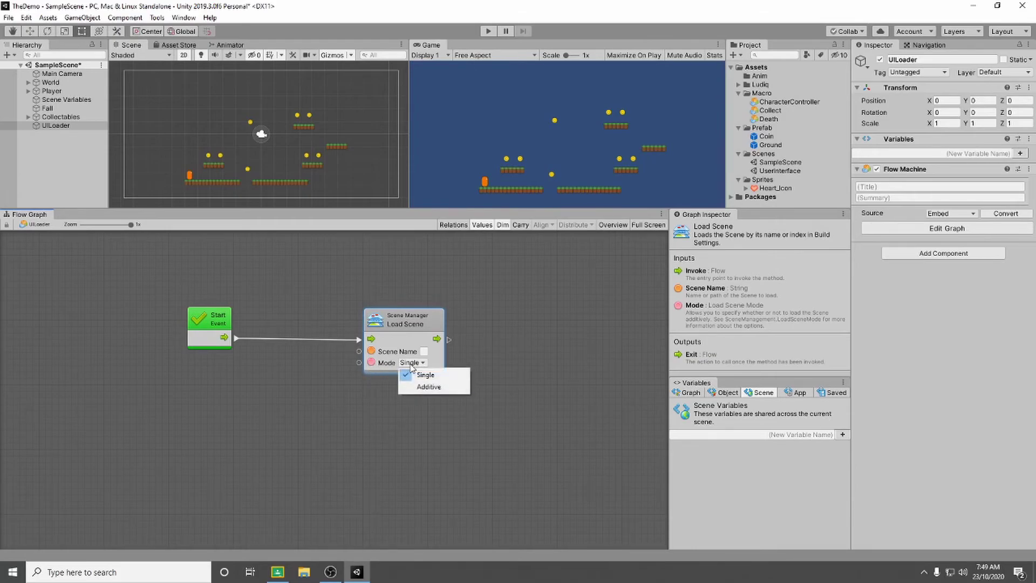
{"action": "left_click", "coordinate": [448, 389]}
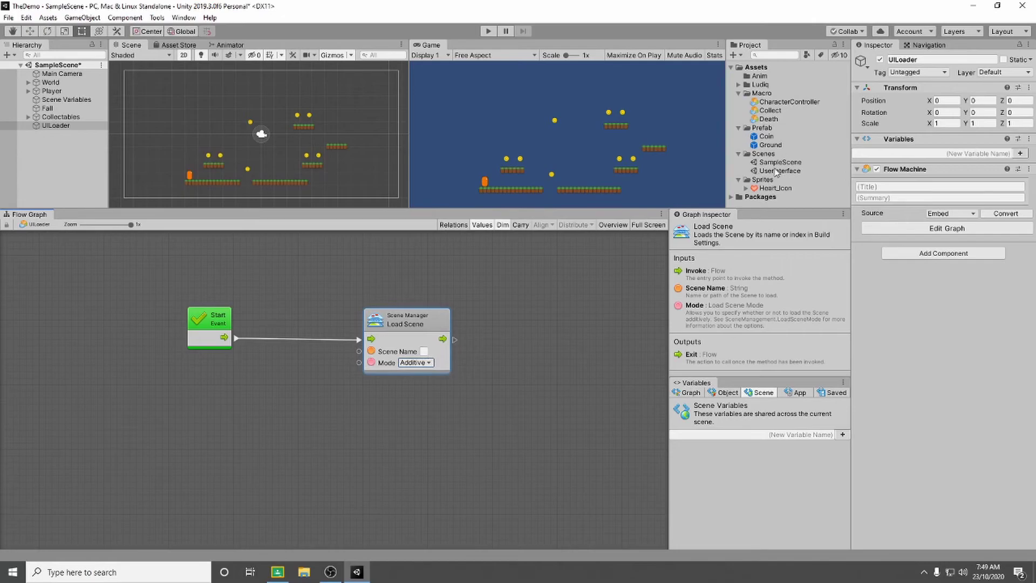
{"action": "left_click", "coordinate": [425, 351]}
{"action": "type", "text": "UserInter"}
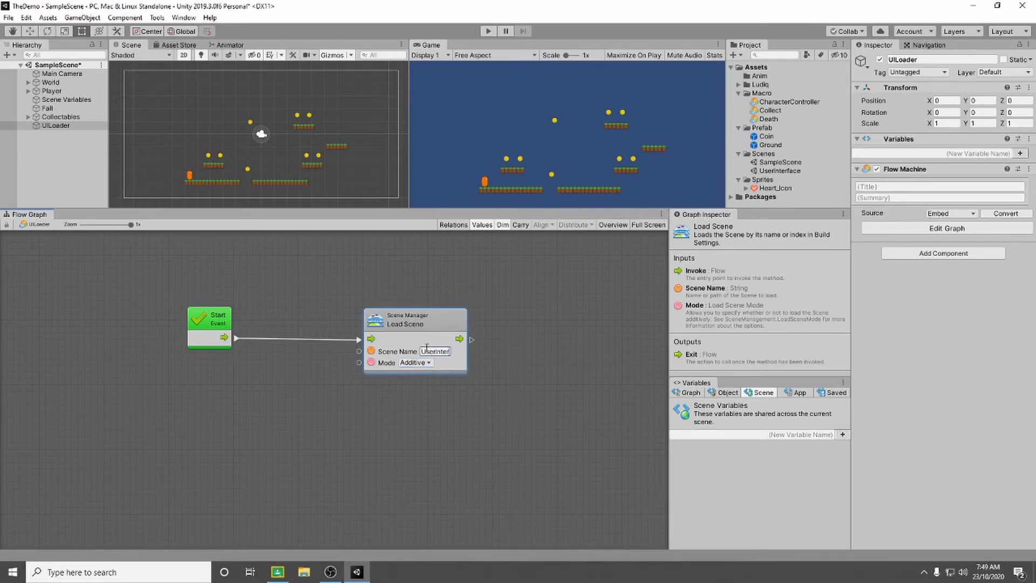
{"action": "type", "text": "face"}
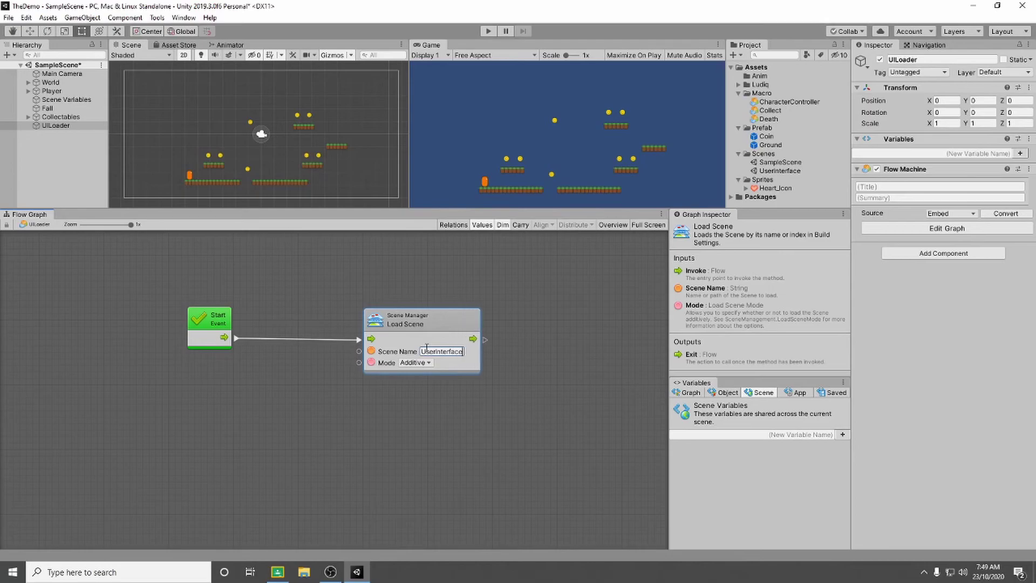
{"action": "left_click", "coordinate": [528, 407]}
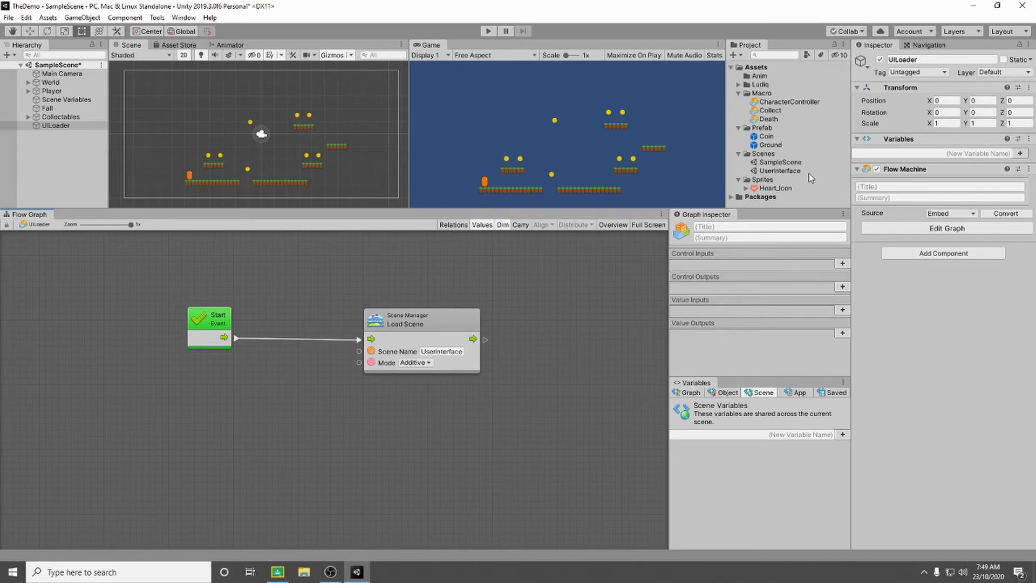
{"action": "left_click_drag", "start_coordinate": [455, 322], "coordinate": [435, 320]}
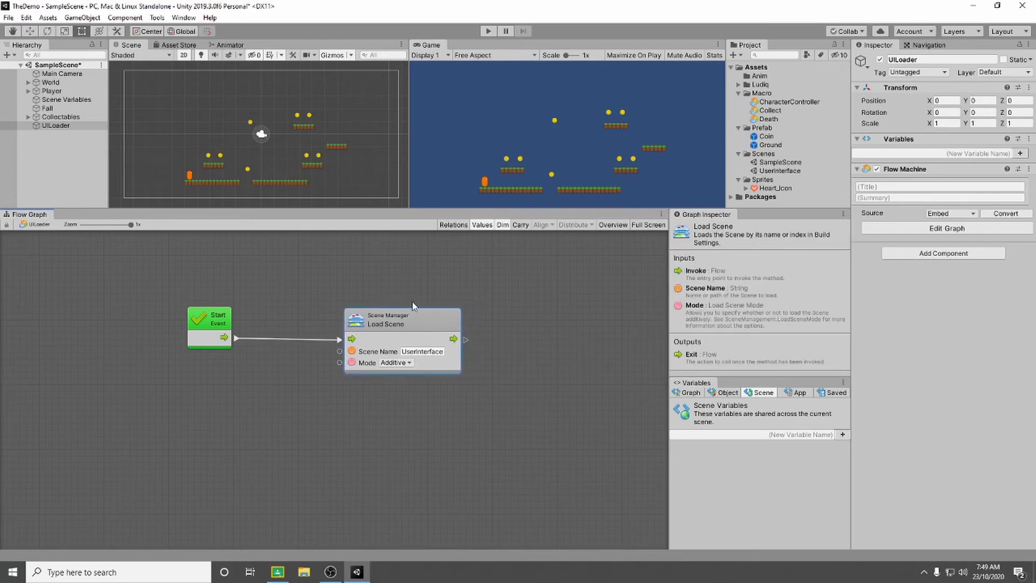
- Add the UserInterface scene to Scenes In Build after SampleScene in Build Settings
{"action": "left_click", "coordinate": [409, 282]}
{"action": "left_click", "coordinate": [10, 18]}
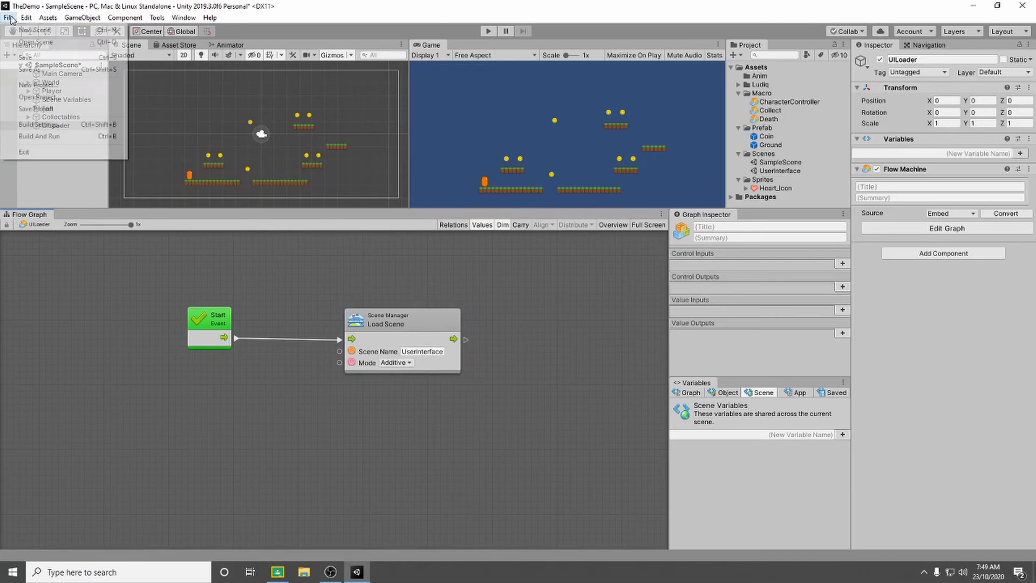
{"action": "left_click", "coordinate": [59, 125]}
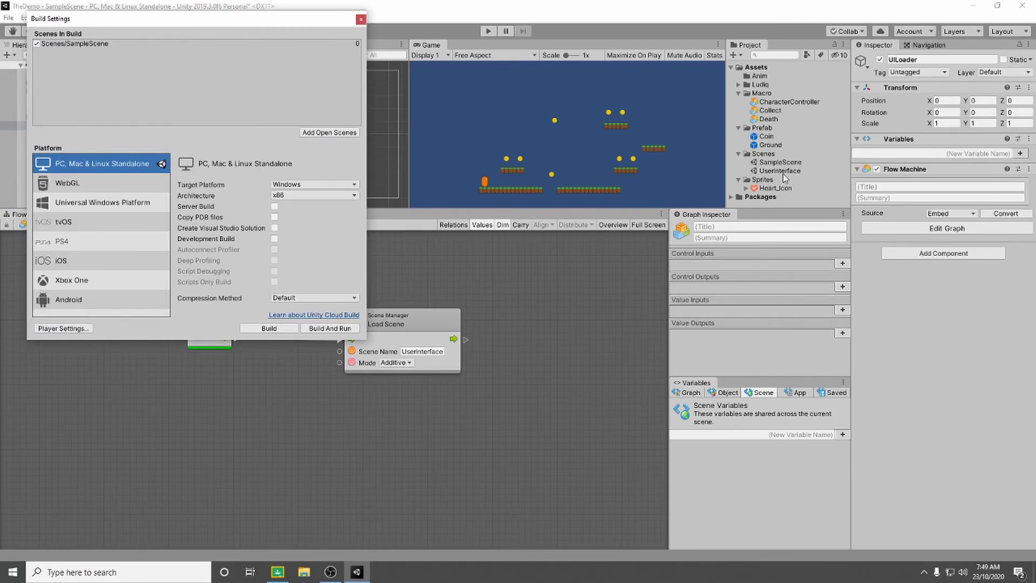
{"action": "left_click_drag", "start_coordinate": [786, 170], "coordinate": [130, 87]}
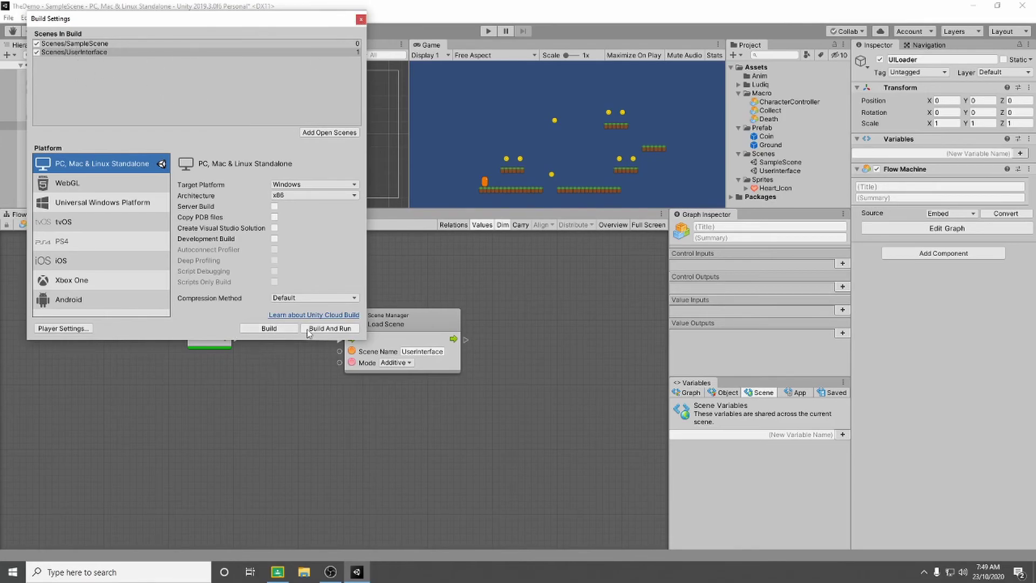
{"action": "left_click", "coordinate": [361, 20]}
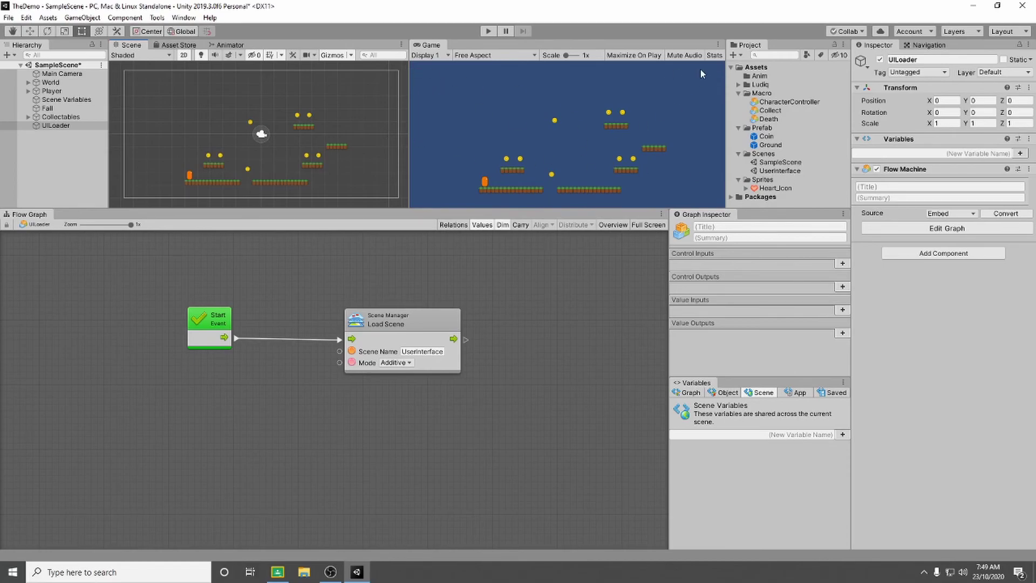
- Enter play mode to test that the UserInterface scene loads additively
{"action": "left_click", "coordinate": [489, 32]}
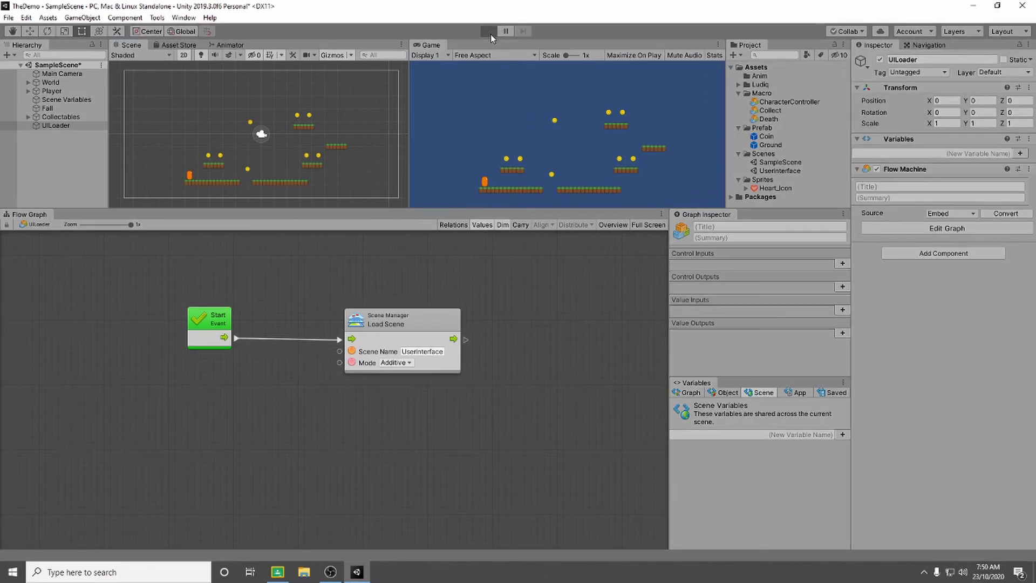